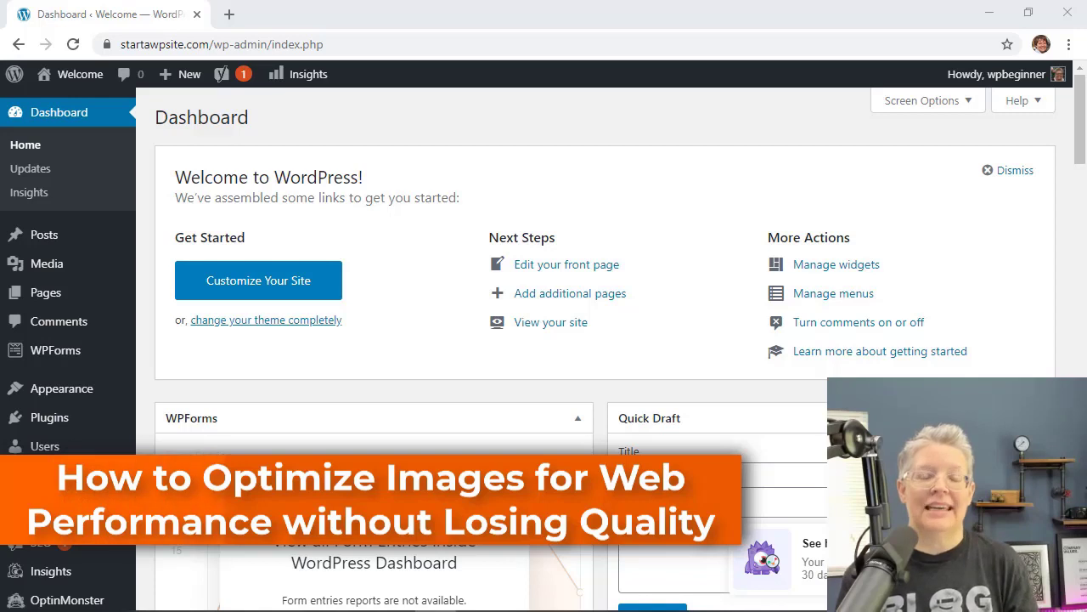
Step: Open the live site in a new browser tab and look over its home page
scroll(594, 340, "down", 5)
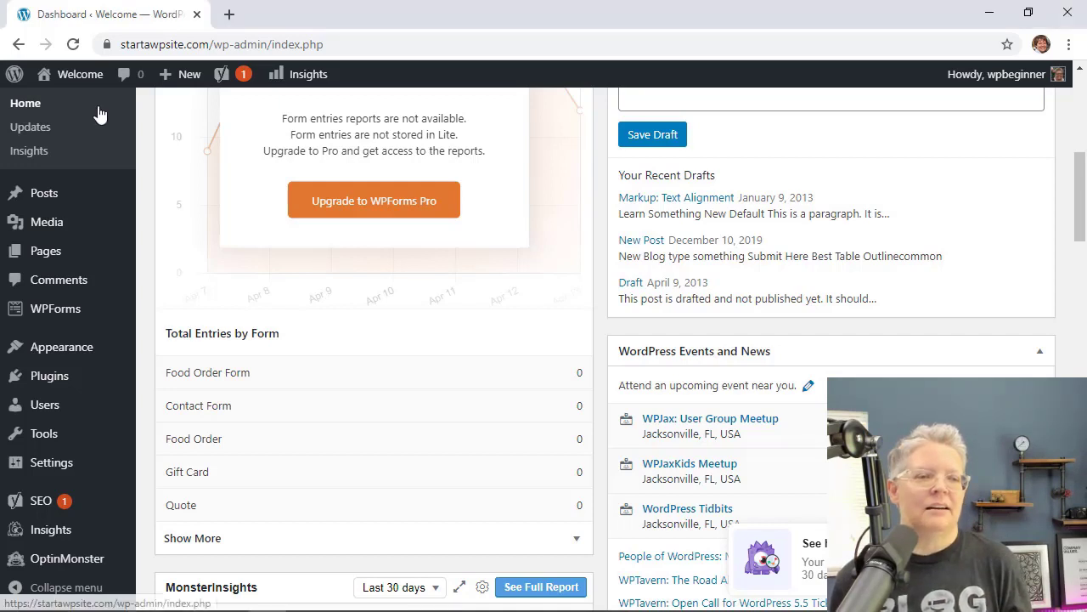
mouse_move(85, 80)
scroll(85, 81, "up", 1)
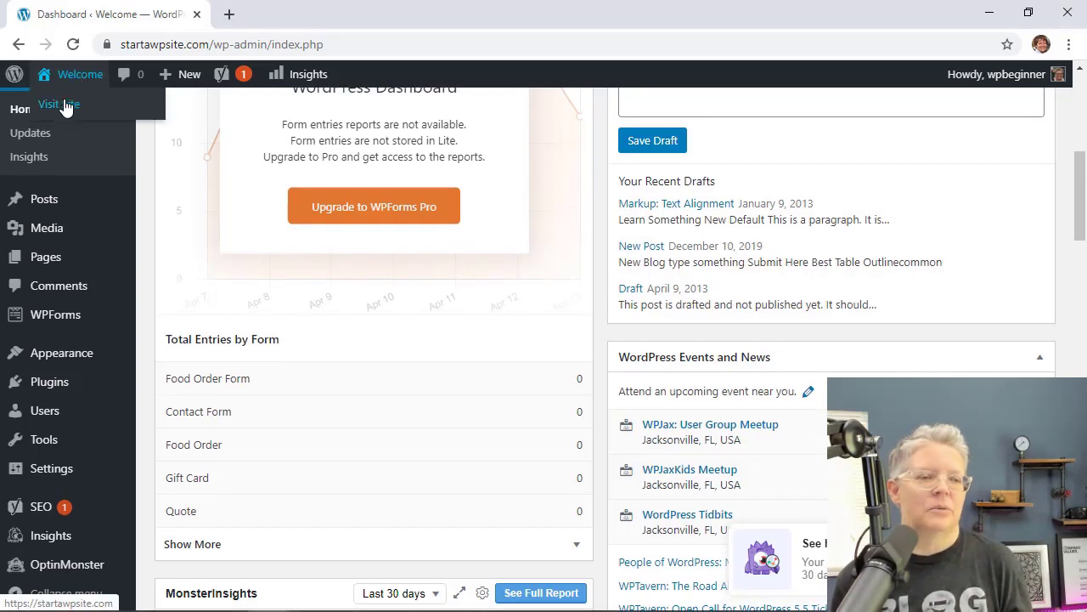
right_click(66, 103)
left_click(90, 113)
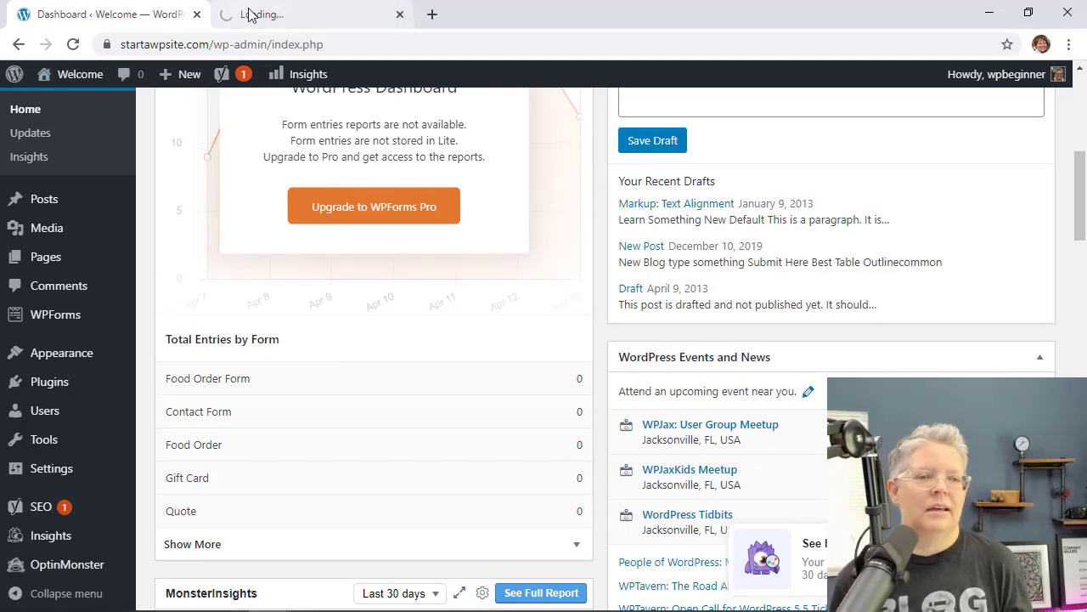
left_click(302, 22)
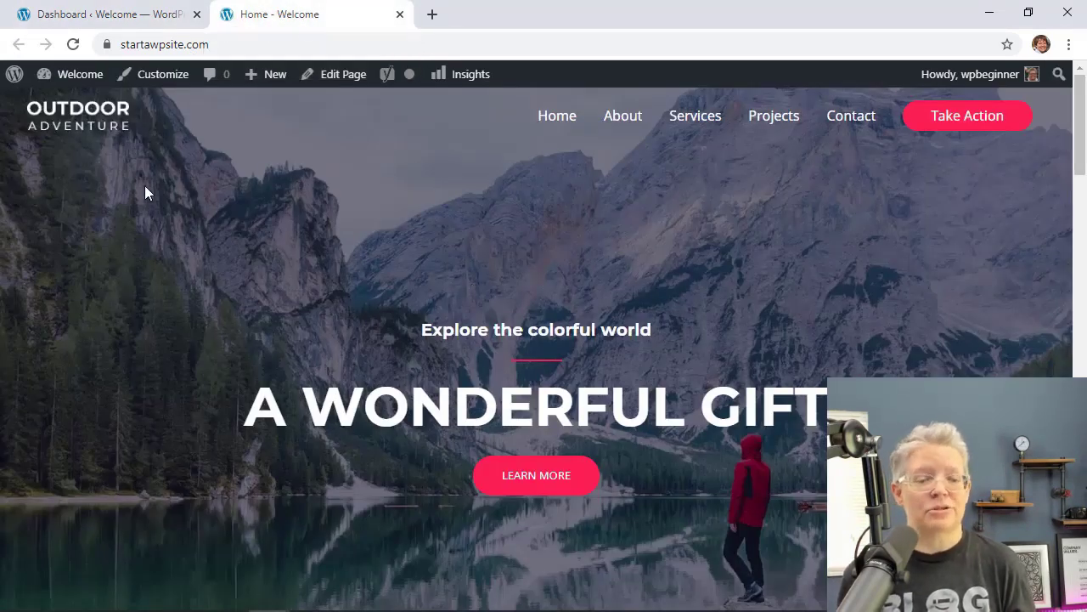
scroll(145, 193, "down", 2)
scroll(190, 417, "down", 1)
scroll(191, 416, "up", 3)
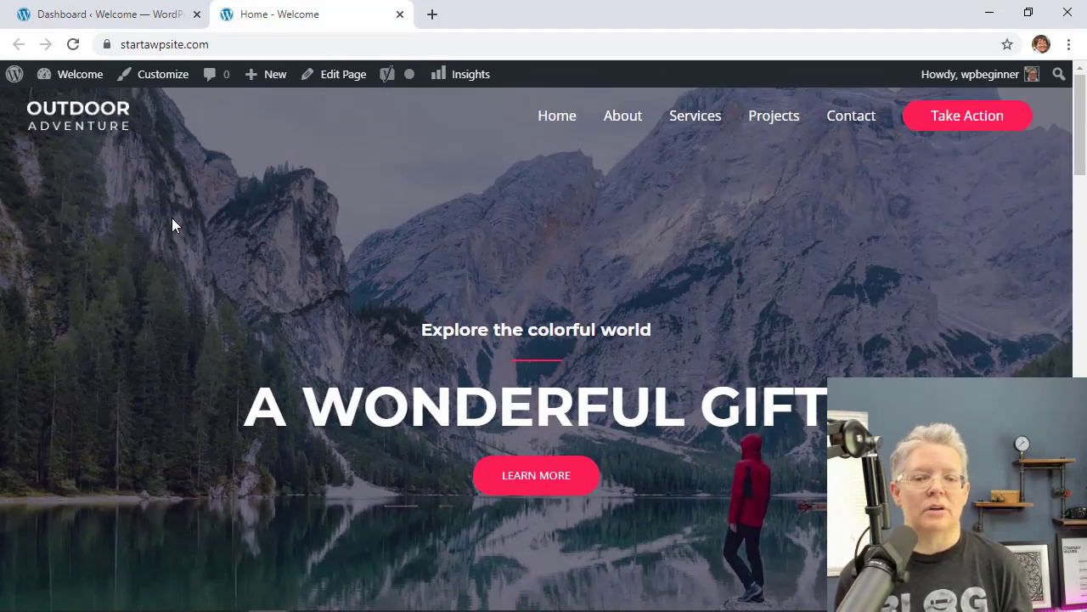
scroll(172, 221, "down", 6)
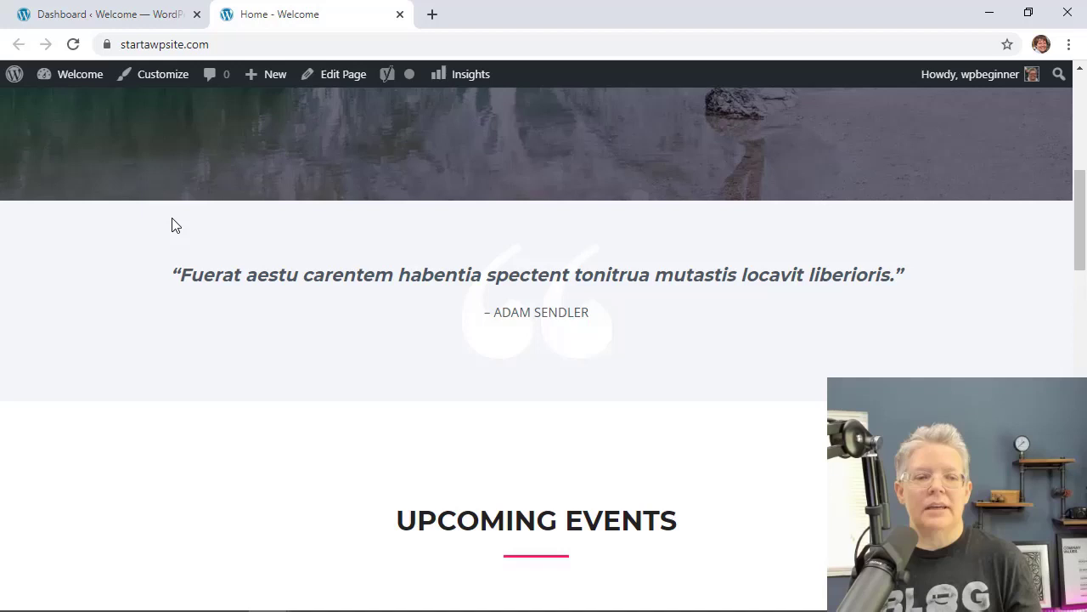
Step: From the list of all posts, view the published post "Life" and look over its text
left_click(102, 16)
mouse_move(48, 199)
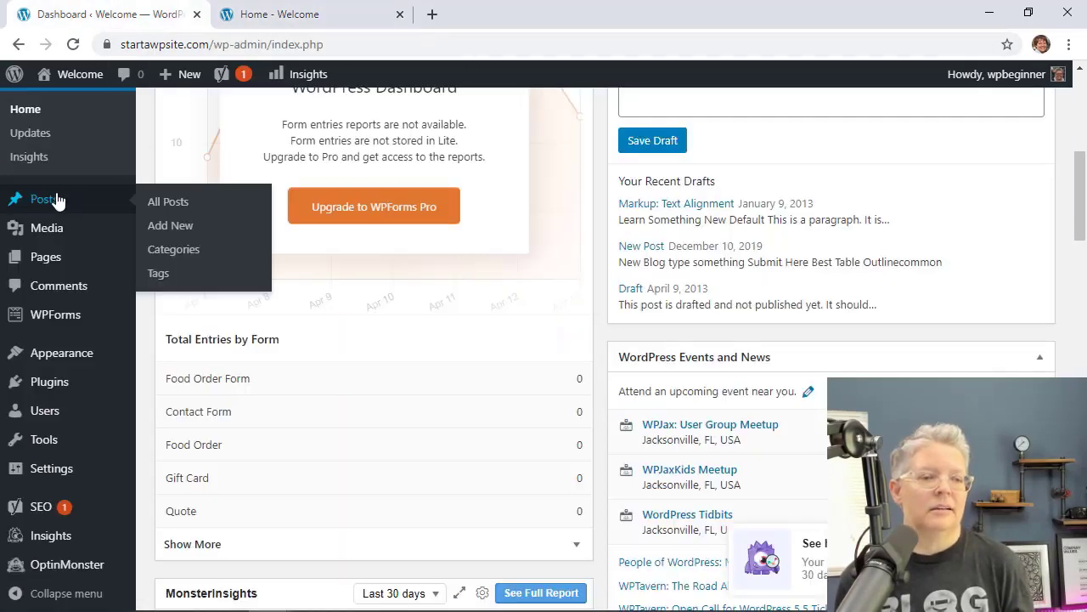
left_click(155, 206)
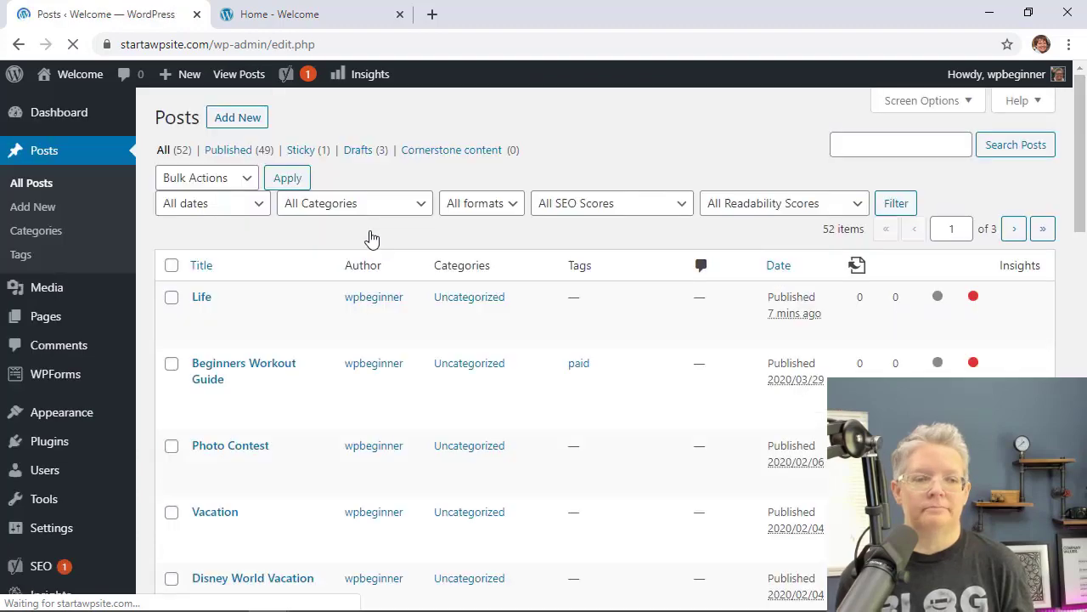
left_click(203, 336)
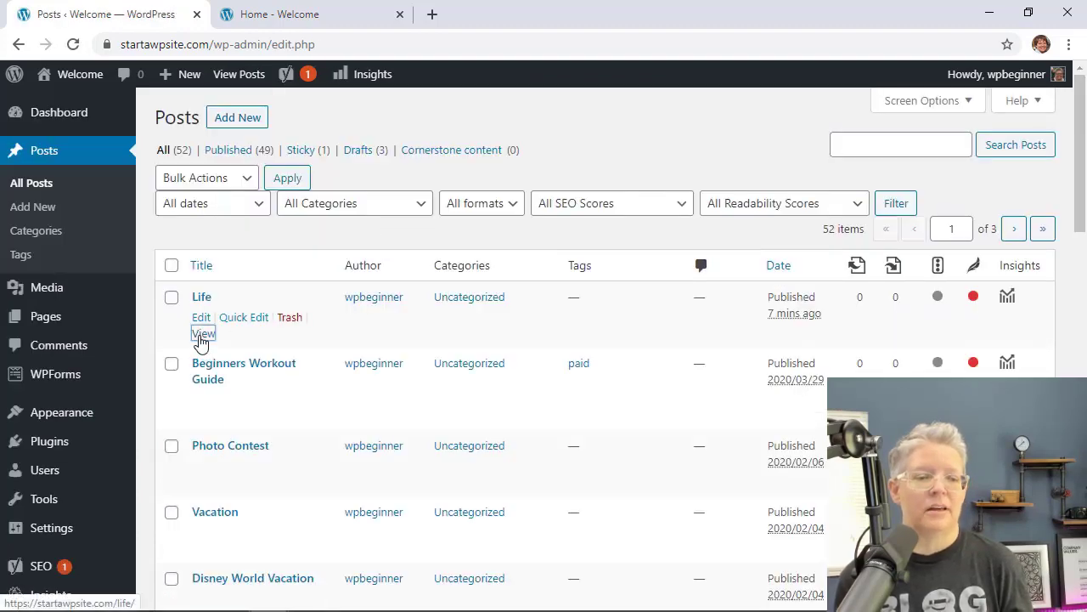
scroll(368, 328, "down", 9)
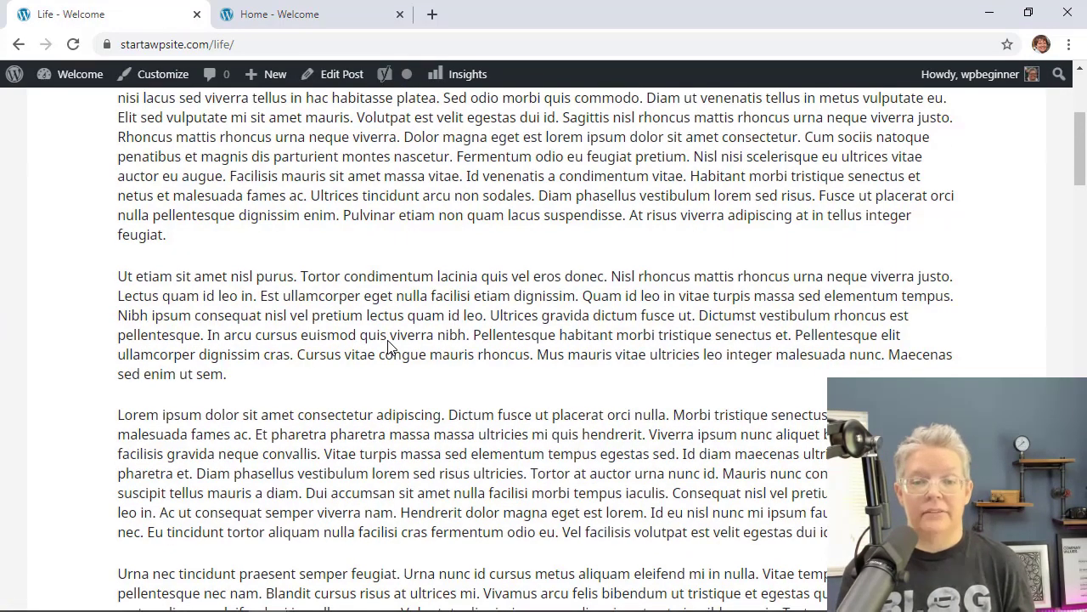
scroll(388, 346, "down", 6)
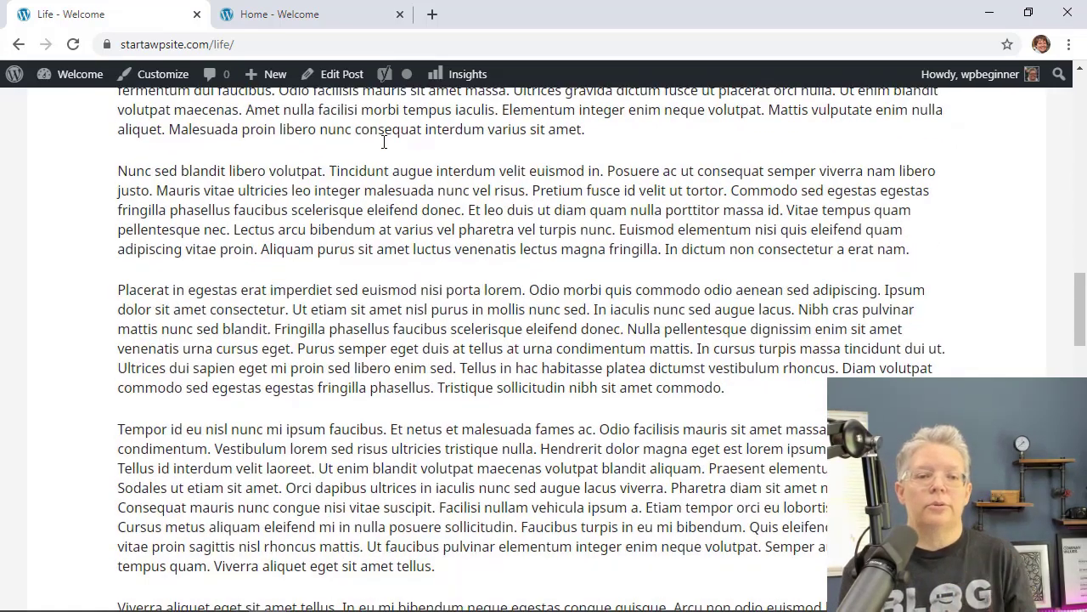
Step: Preview the photos in the life folder as extra large icons, then return to the details view
left_click(315, 39)
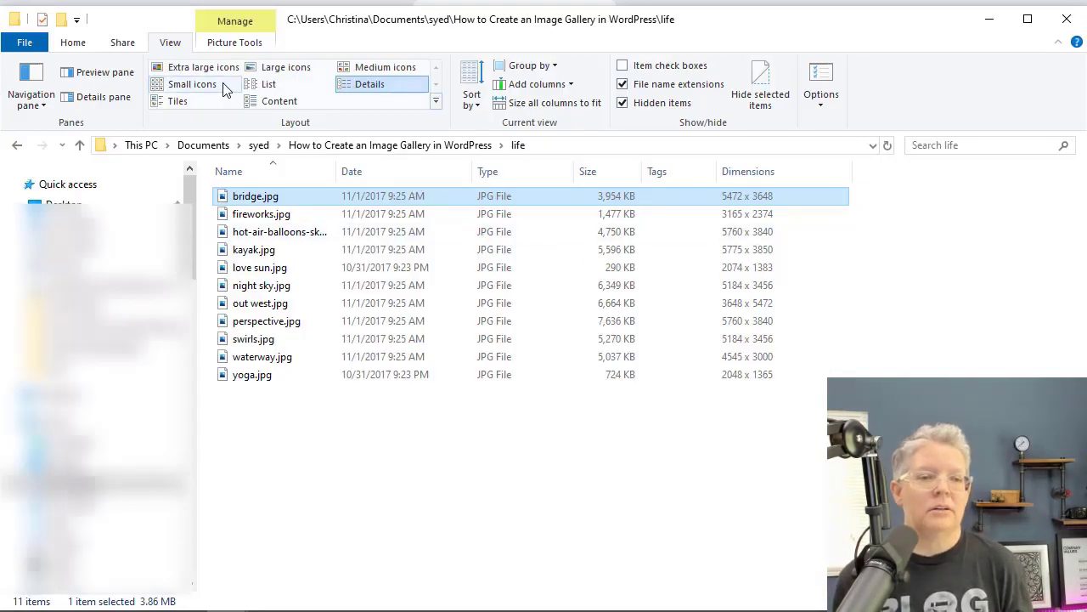
left_click(201, 69)
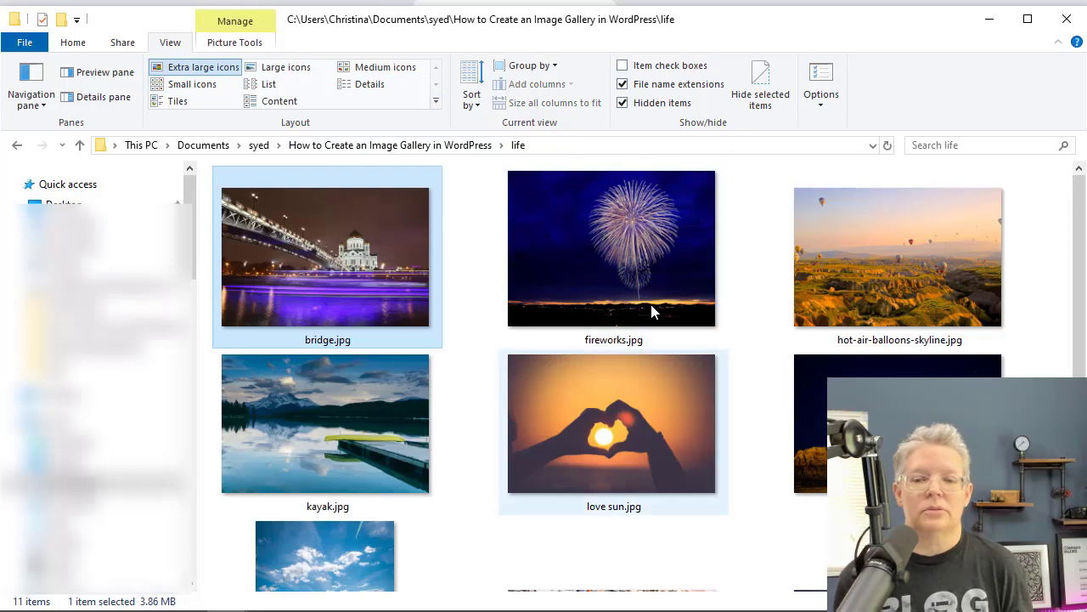
left_click(360, 85)
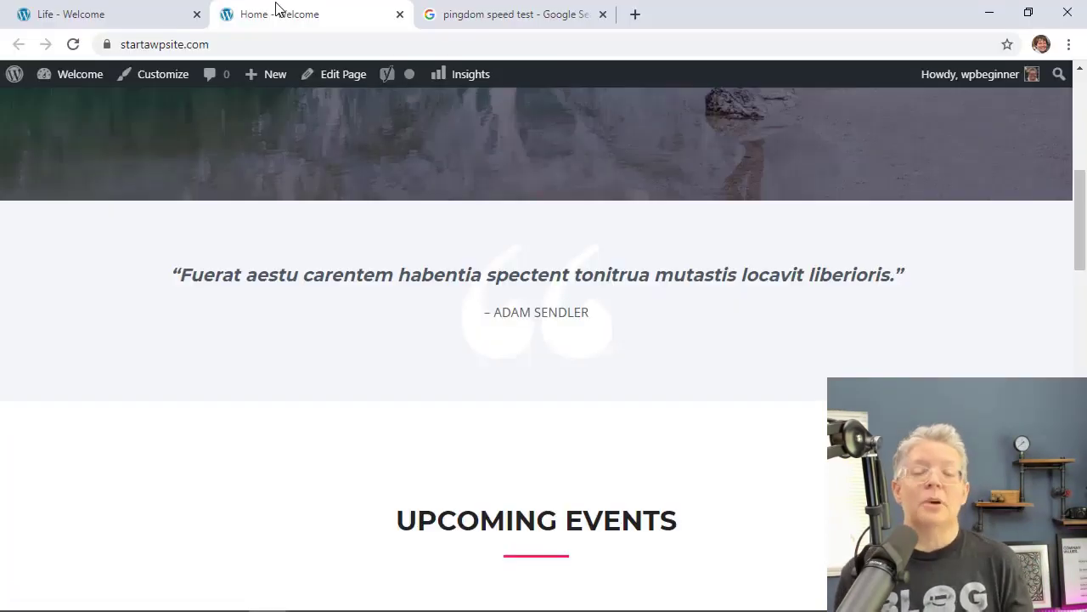
Step: Look over the images on the site's home page in the browser
scroll(309, 356, "up", 5)
scroll(308, 355, "down", 8)
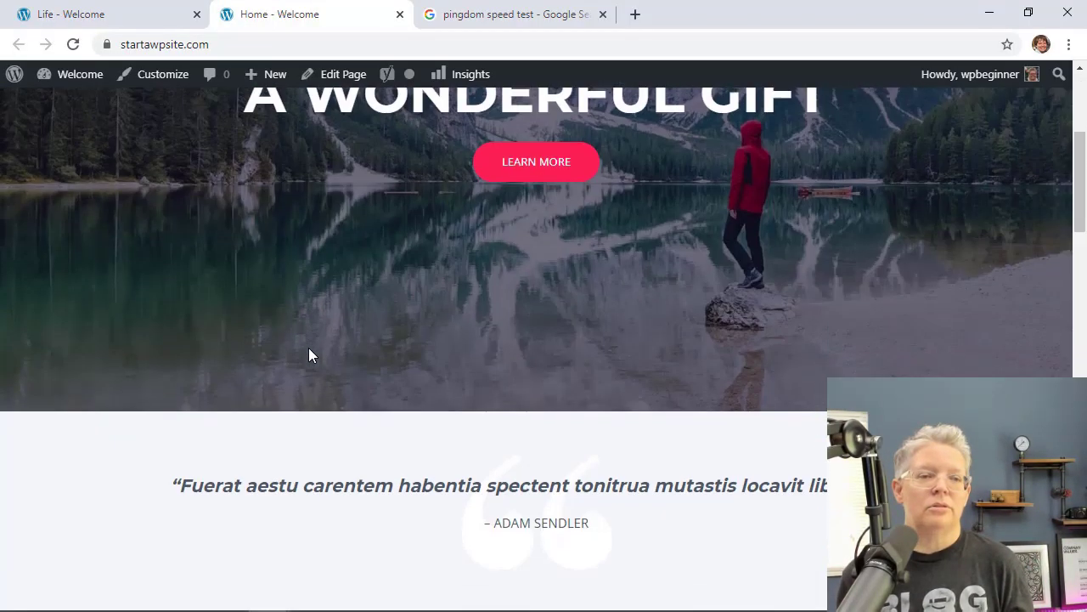
scroll(306, 323, "down", 4)
Step: Copy the web address of the published Life post
left_click(132, 18)
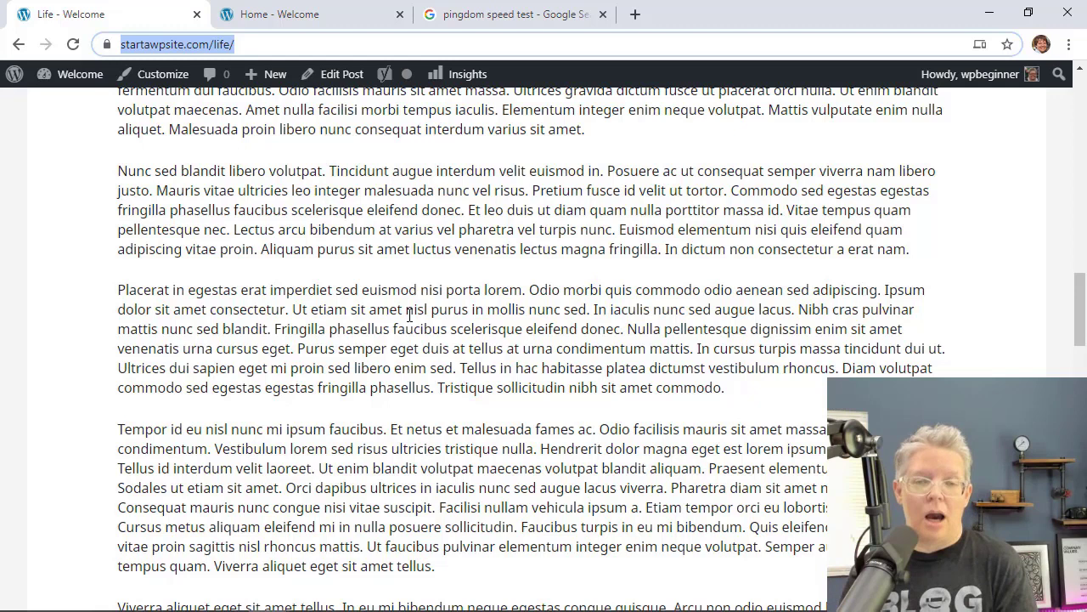
scroll(409, 314, "up", 4)
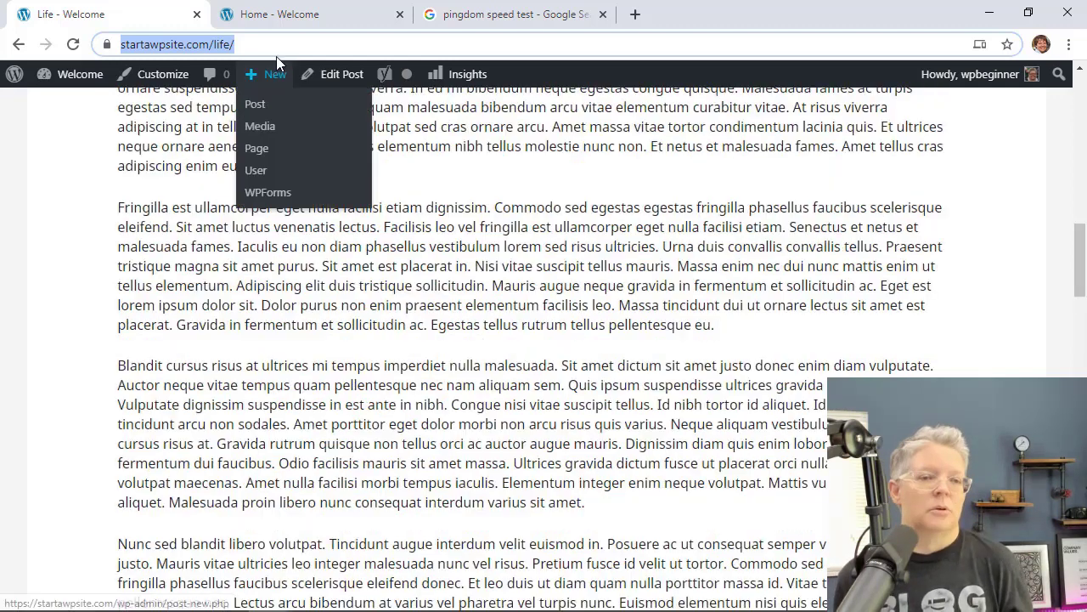
right_click(244, 44)
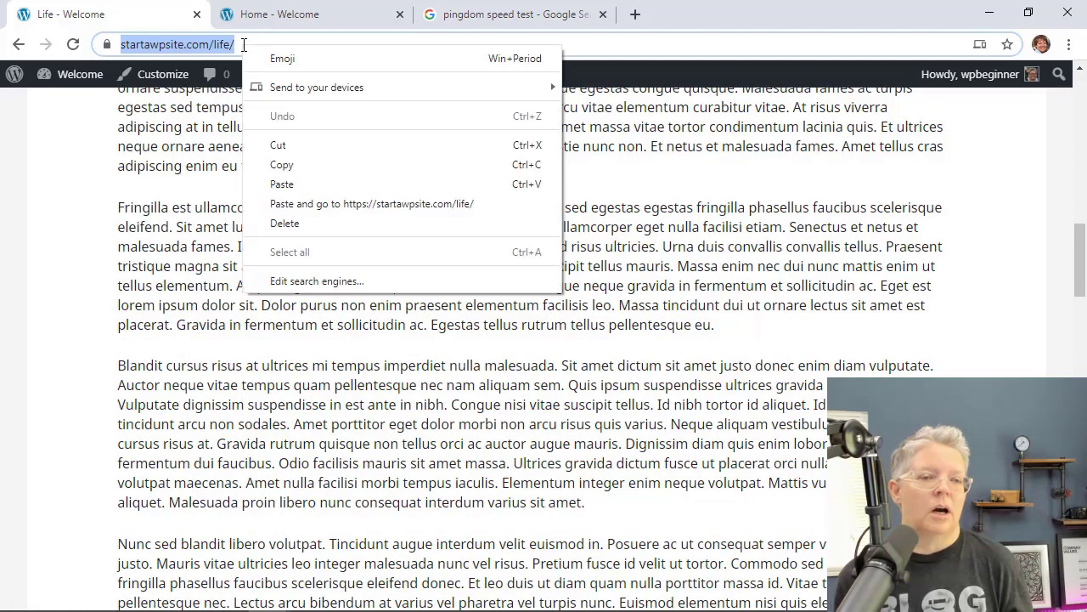
left_click(289, 167)
Step: Search the web for "pingdom speed test" in a fresh tab and open the Pingdom Tools Website Speed Test page
middle_click(470, 25)
key("ctrl+t")
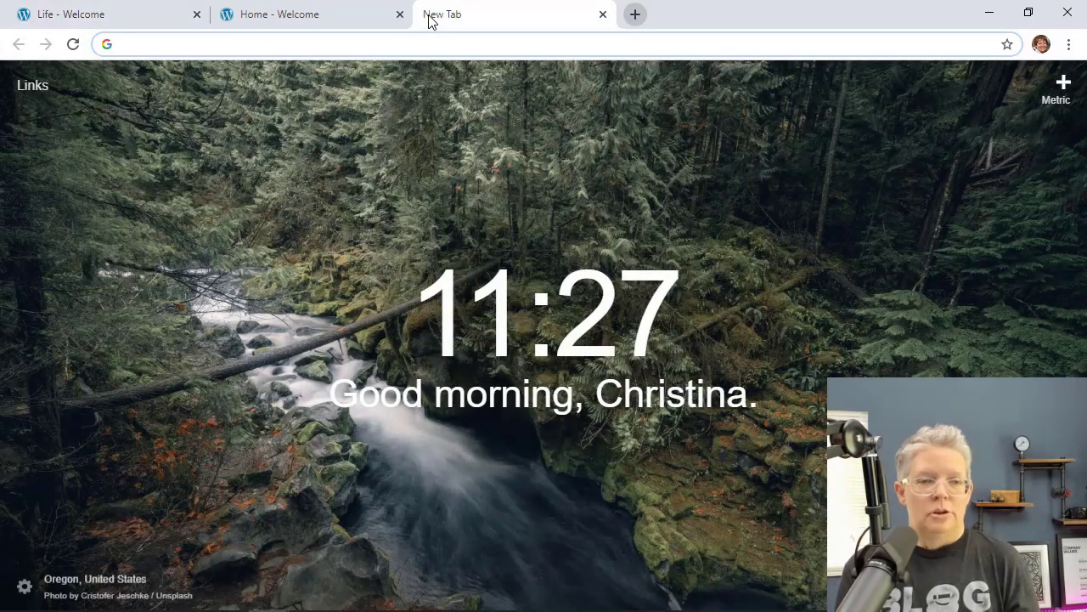
type("pingdom")
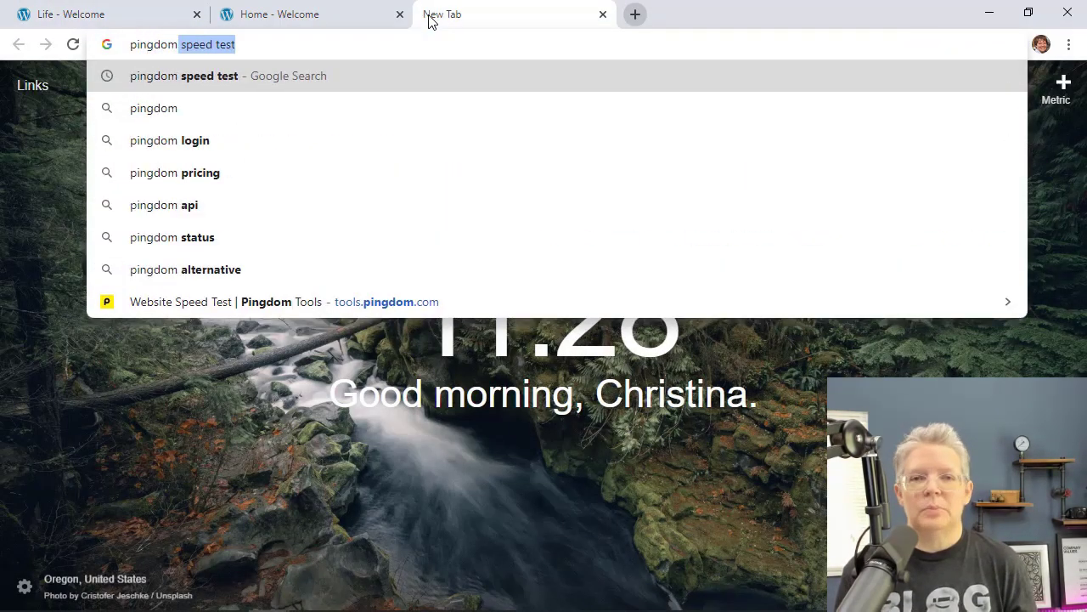
key("Return")
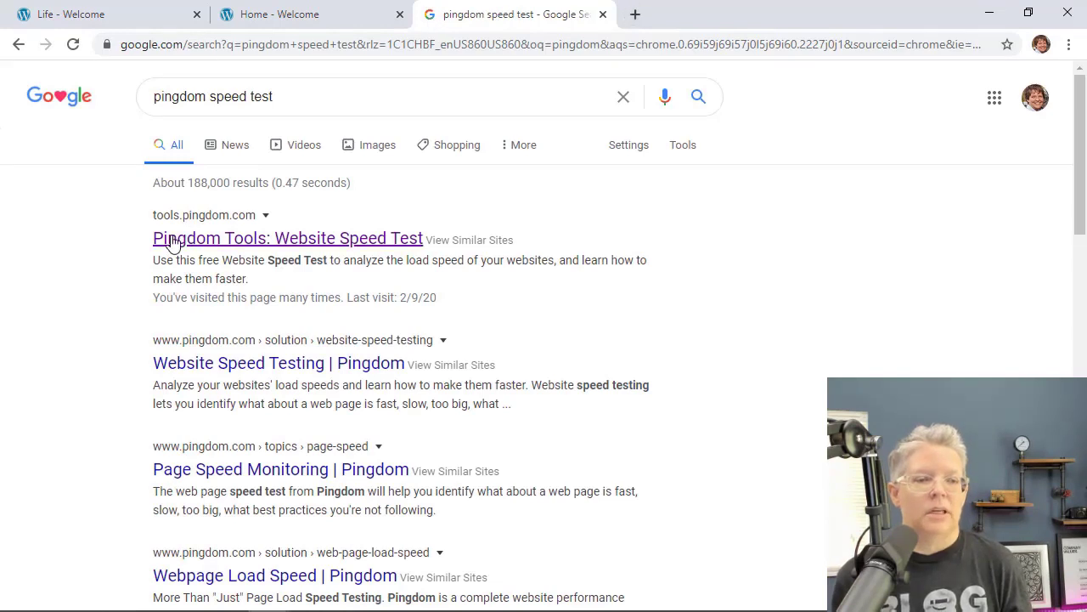
left_click(271, 240)
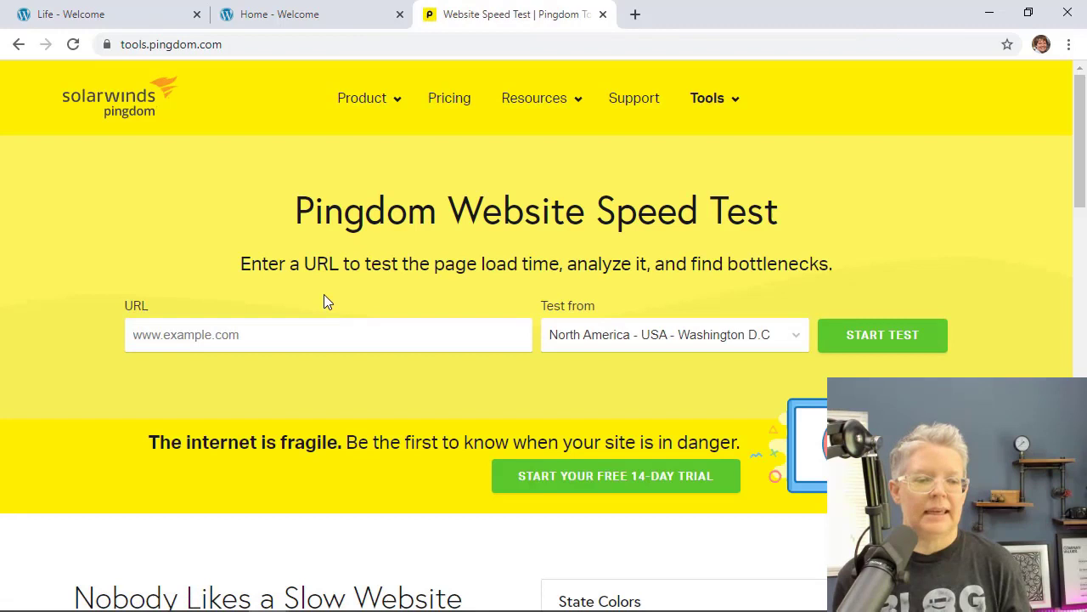
right_click(252, 330)
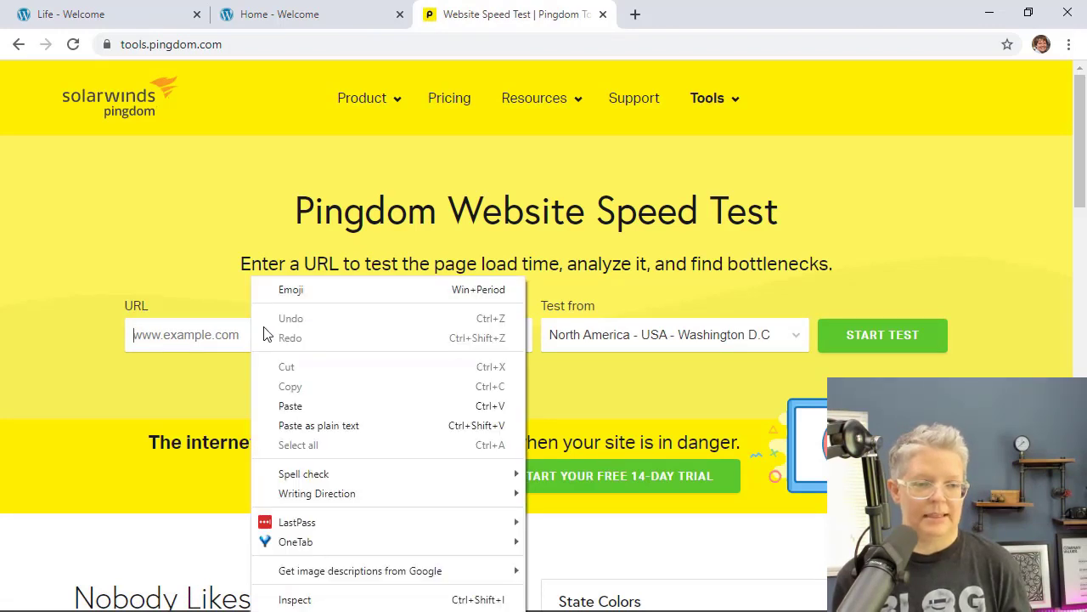
left_click(299, 407)
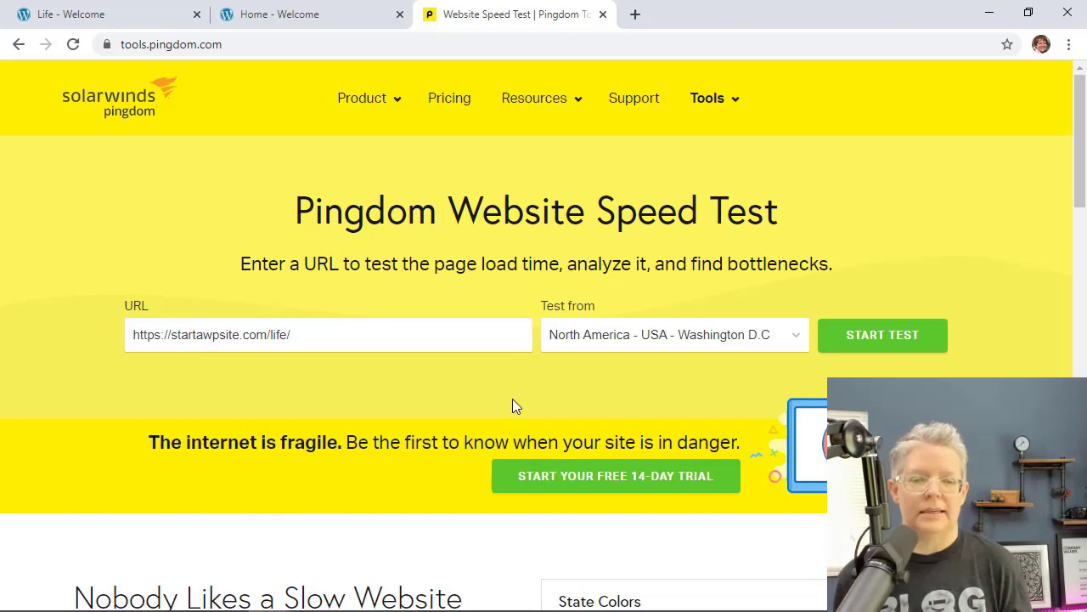
scroll(513, 399, "down", 1)
left_click(632, 325)
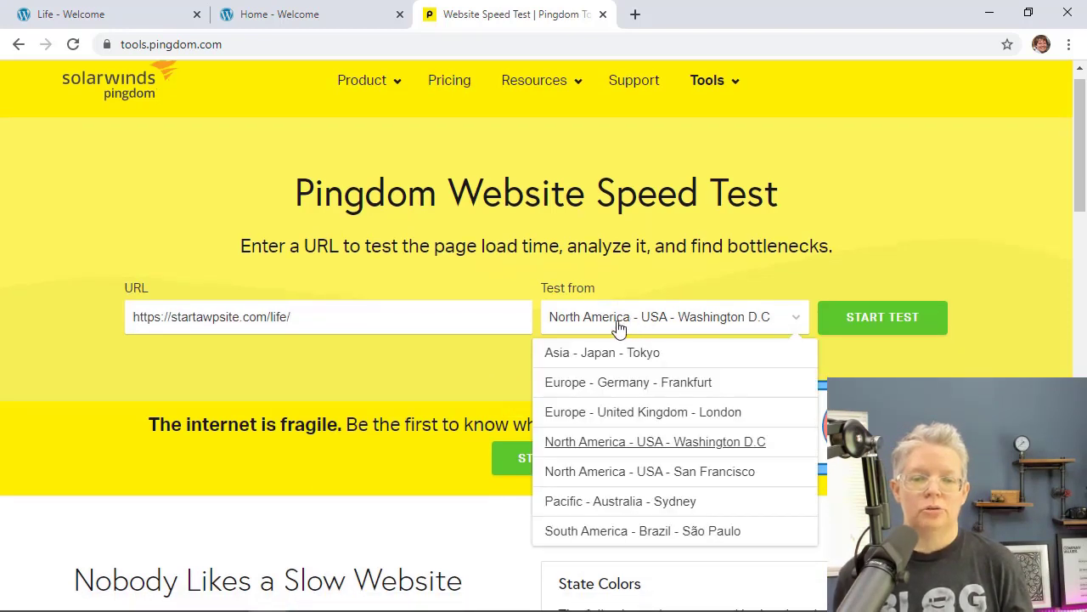
left_click(704, 414)
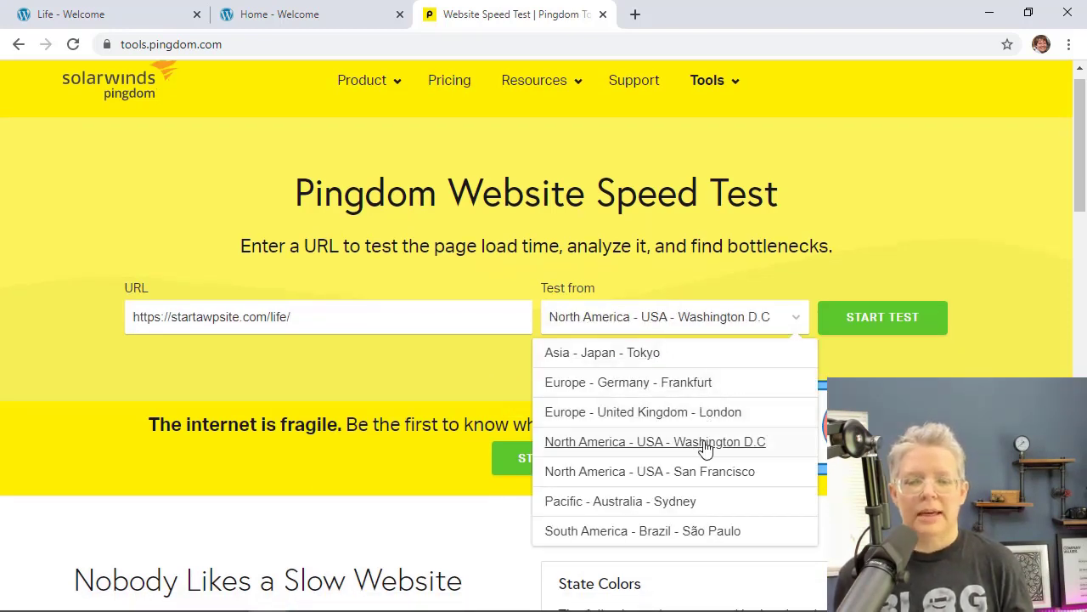
left_click(701, 442)
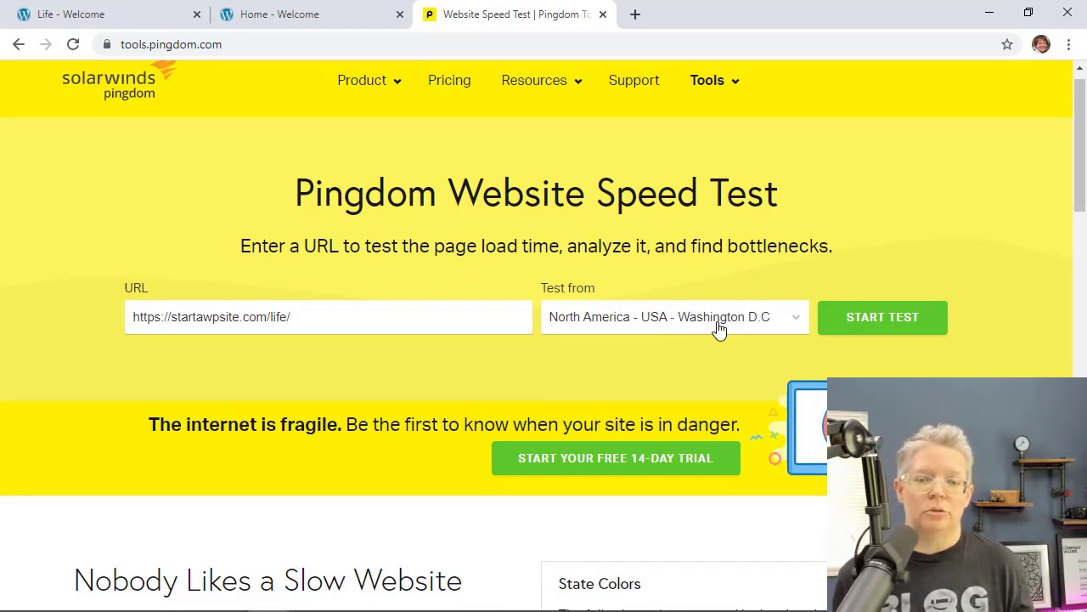
left_click(866, 316)
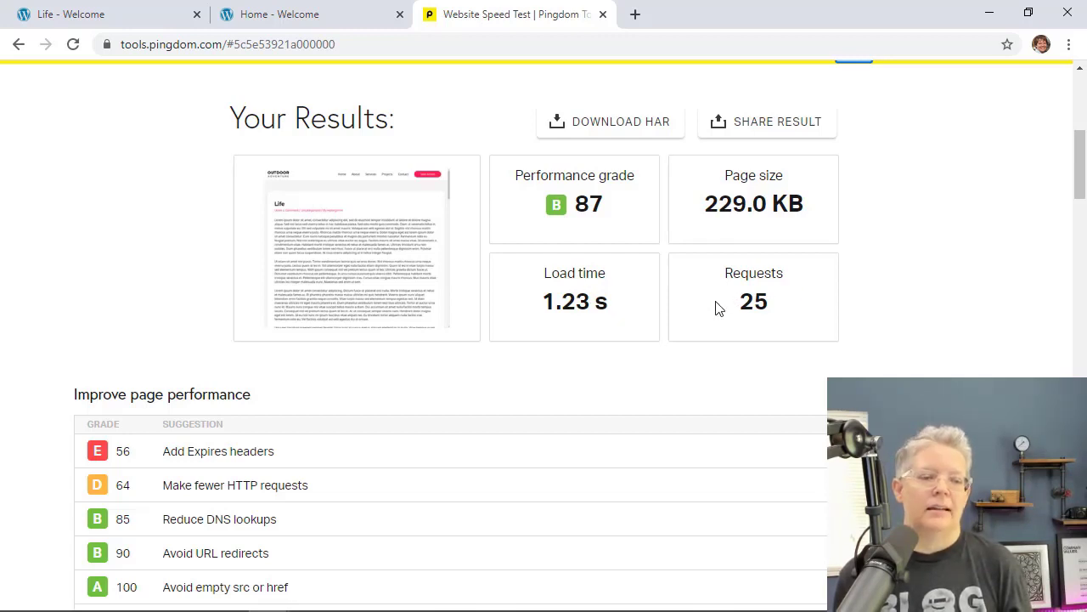
Step: Detach the speed test results into their own browser window and minimize that window
scroll(497, 254, "up", 1)
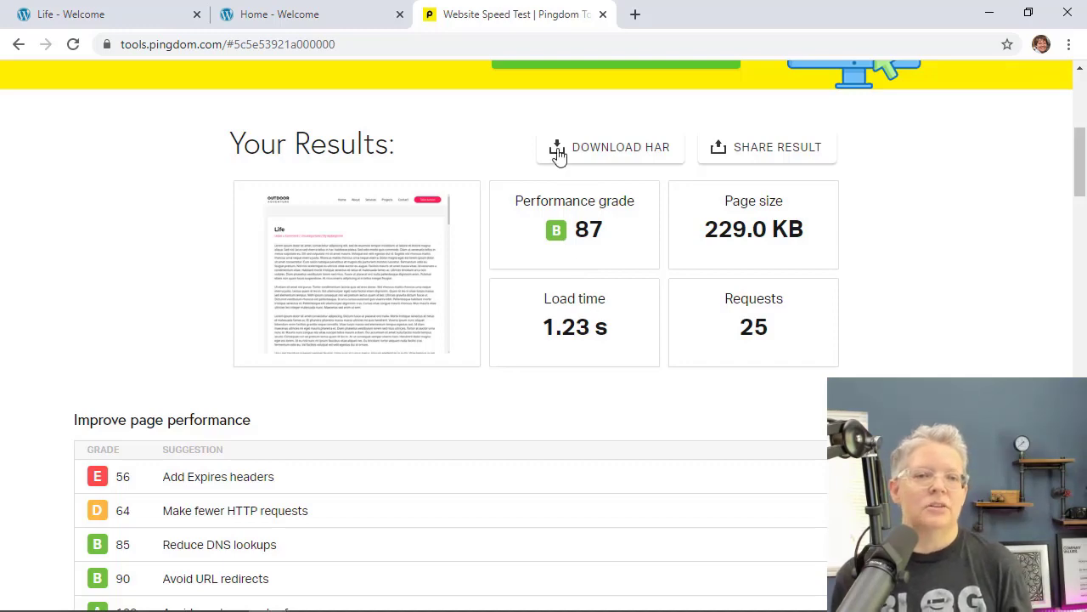
left_click_drag(506, 15, 947, 34)
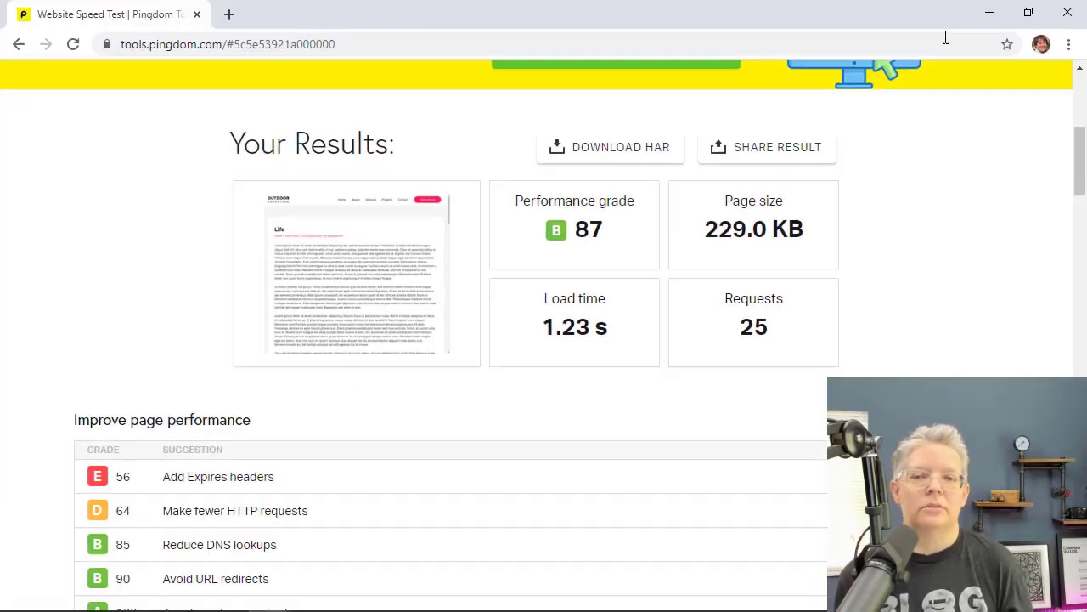
left_click(984, 12)
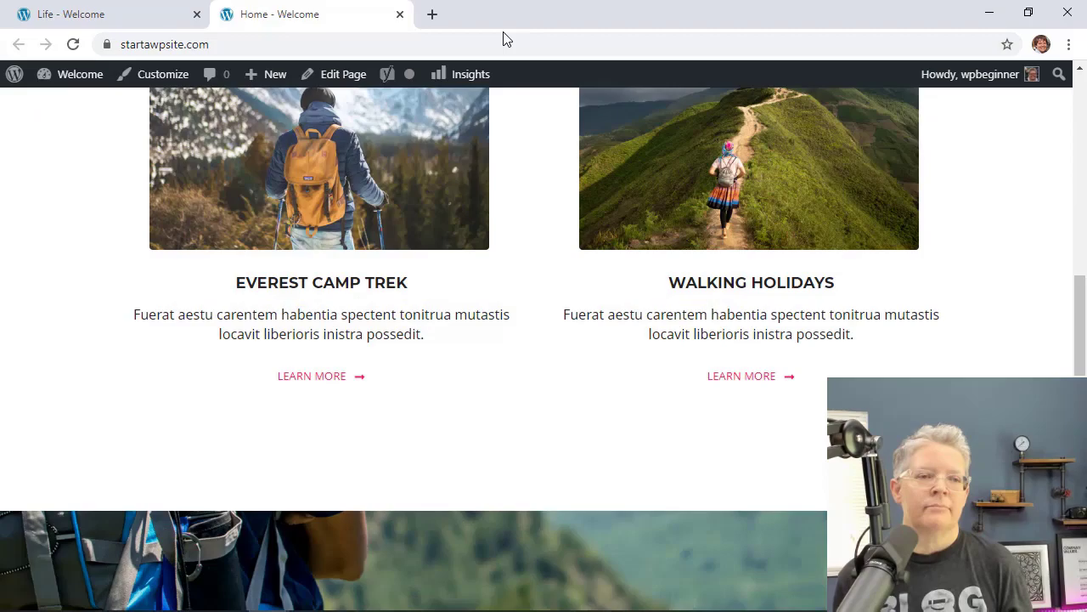
Step: Open the Life post for editing and look over the images placed in it
left_click(93, 12)
scroll(554, 295, "up", 10)
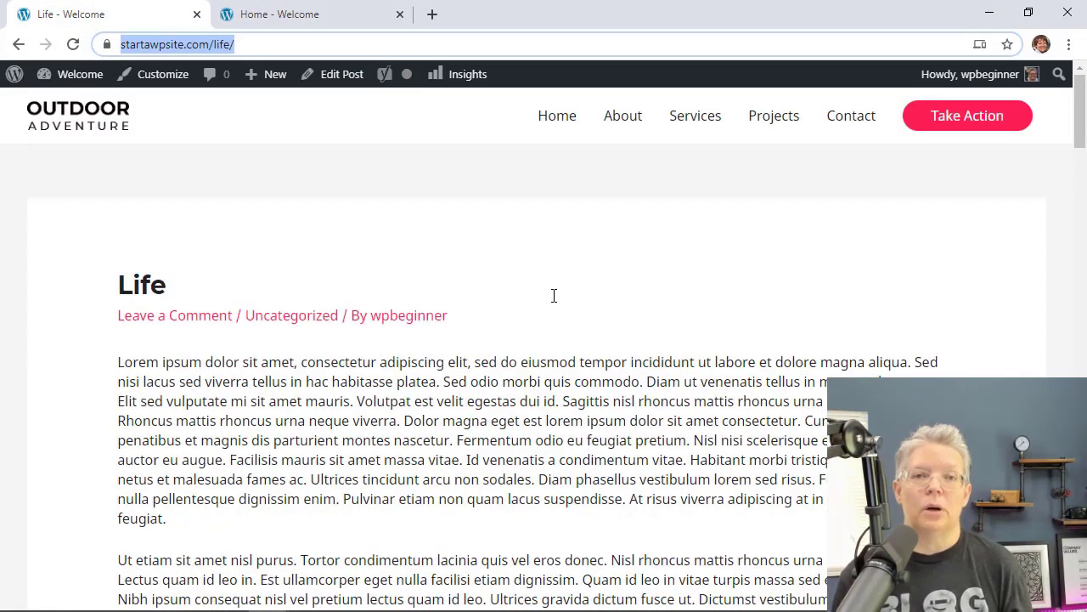
left_click(338, 77)
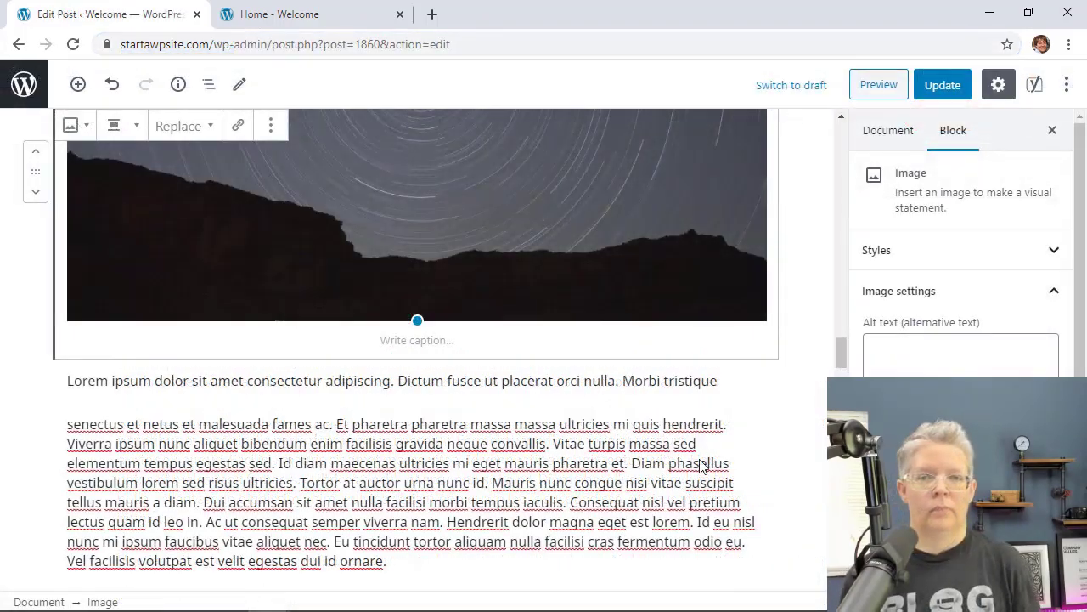
scroll(782, 396, "up", 10)
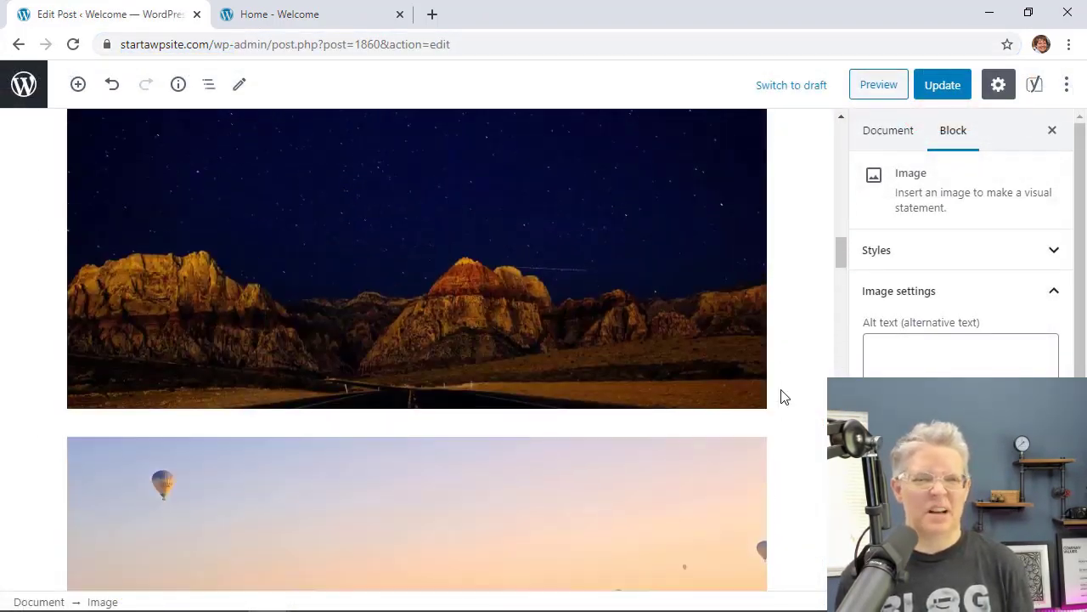
scroll(785, 397, "up", 15)
scroll(785, 398, "down", 2)
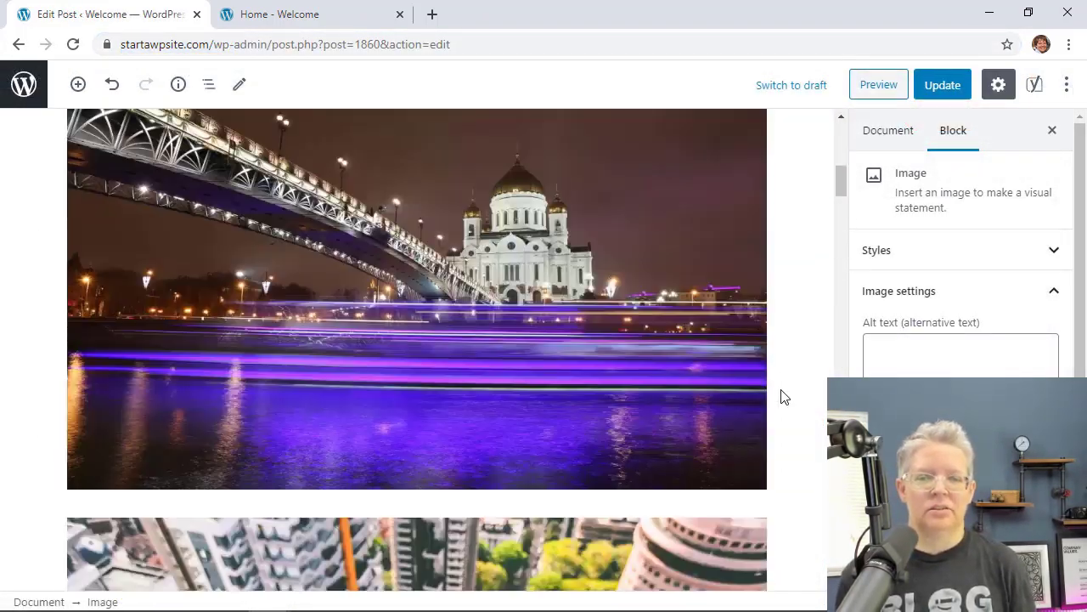
Step: Look over the remaining images in the Life post and update the post
scroll(785, 397, "down", 12)
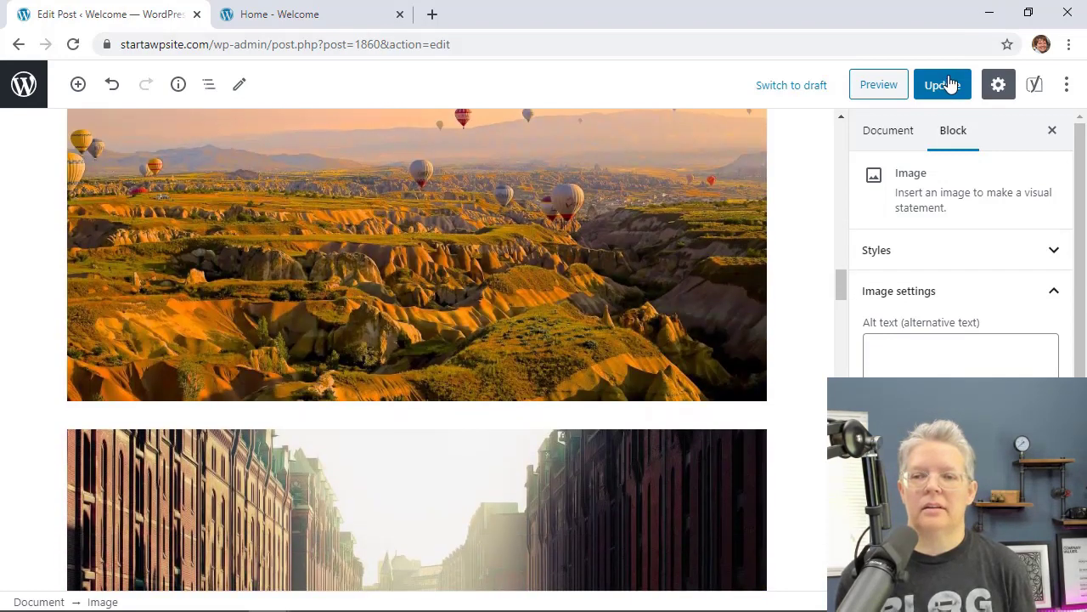
left_click(948, 84)
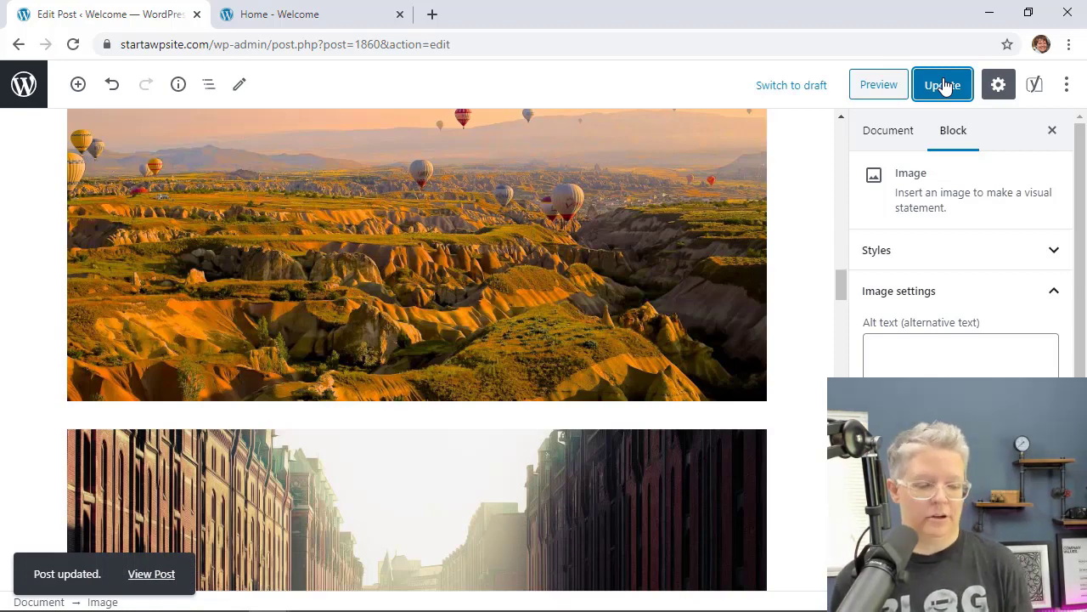
Step: Check the sizes and dimensions of the original JPG images in the life folder in File Explorer
key("alt+Tab")
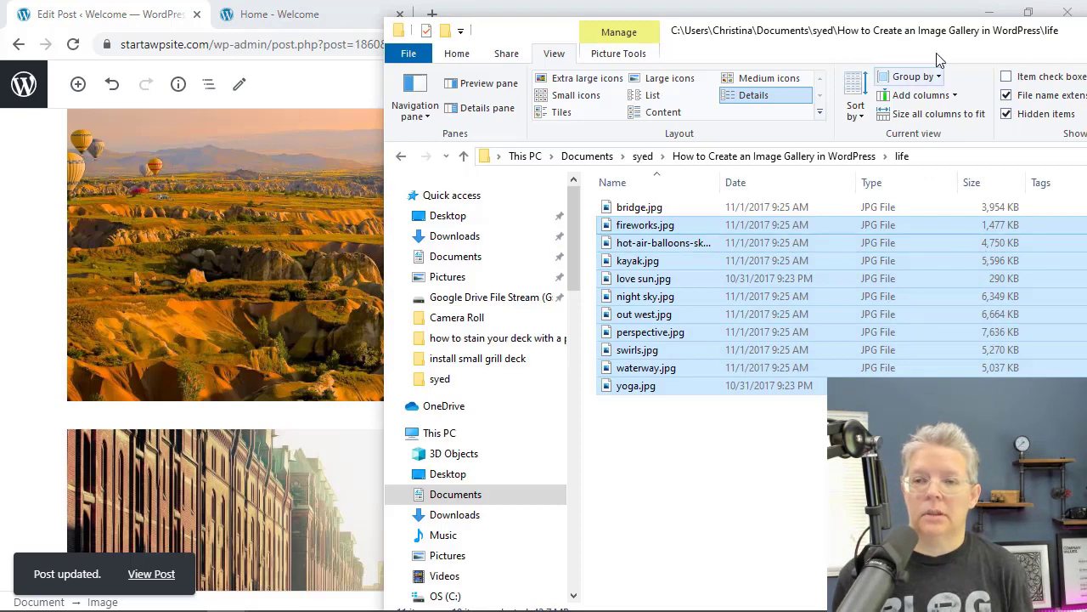
left_click_drag(921, 36, 746, 34)
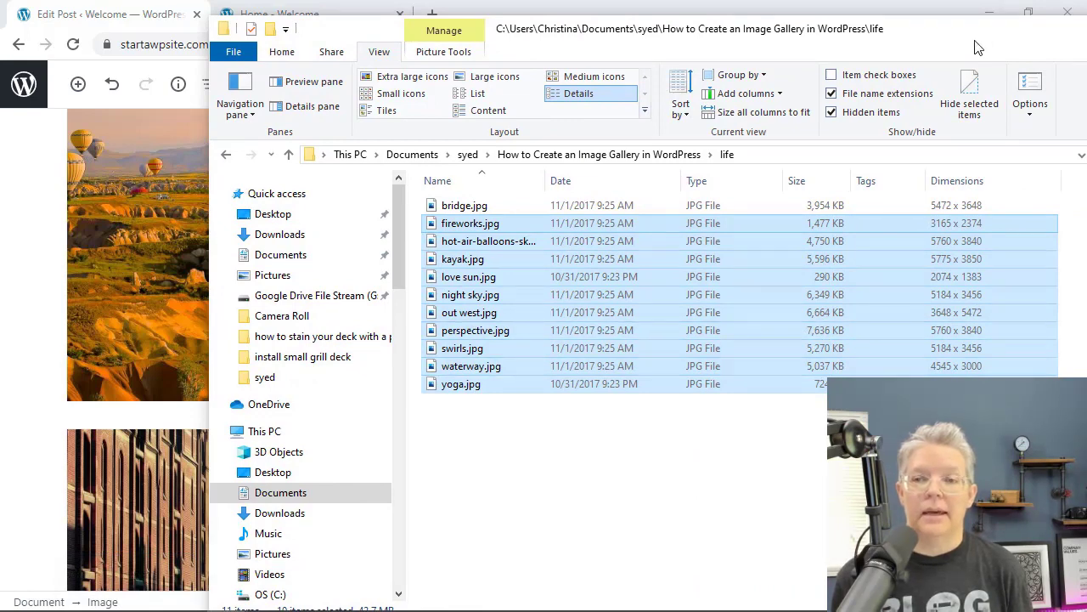
left_click_drag(977, 48, 882, 43)
left_click(1042, 43)
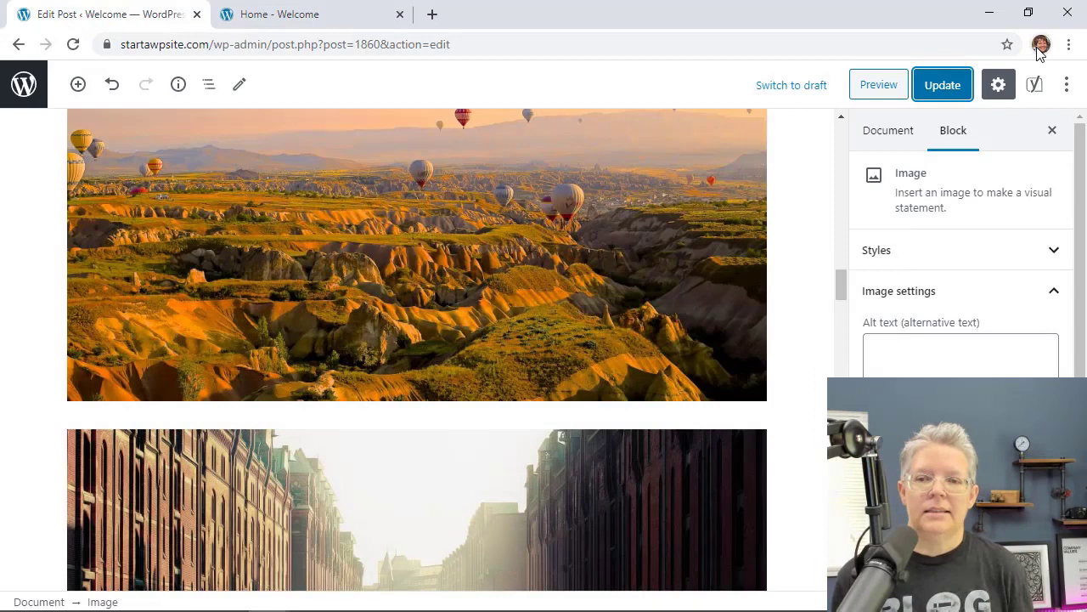
Step: Open the published Life post in a new browser tab and look over the large images on it
left_click(888, 132)
scroll(960, 247, "down", 2)
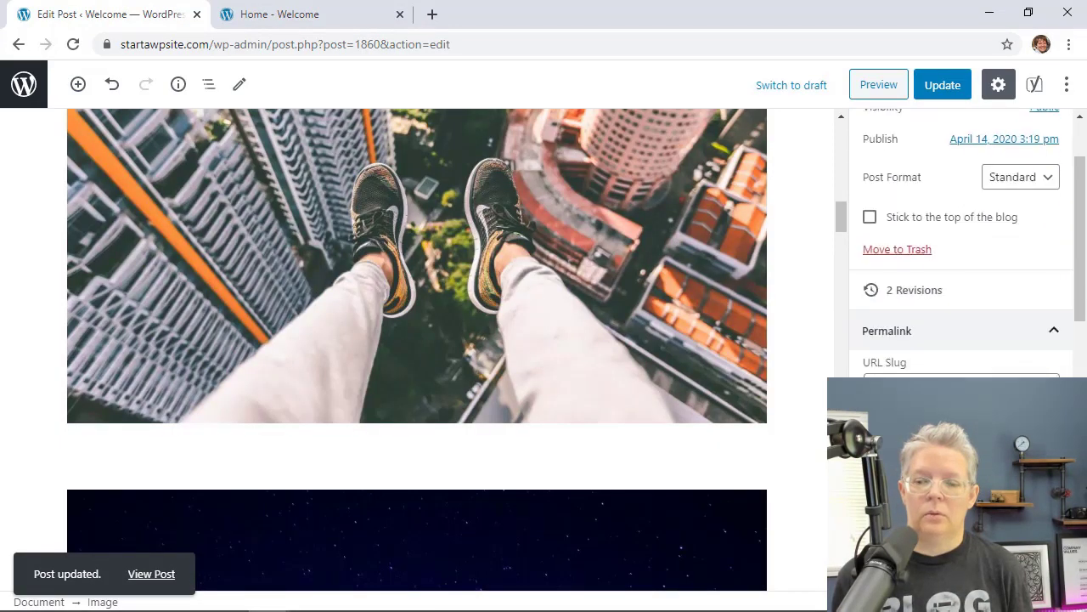
right_click(900, 417)
left_click(888, 219)
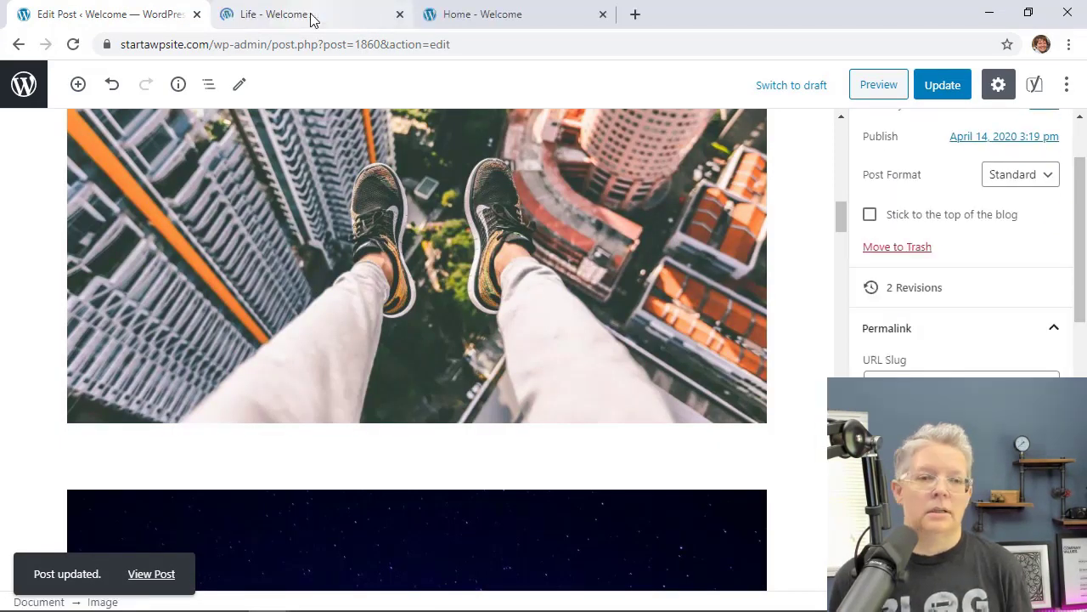
left_click(311, 18)
left_click(303, 44)
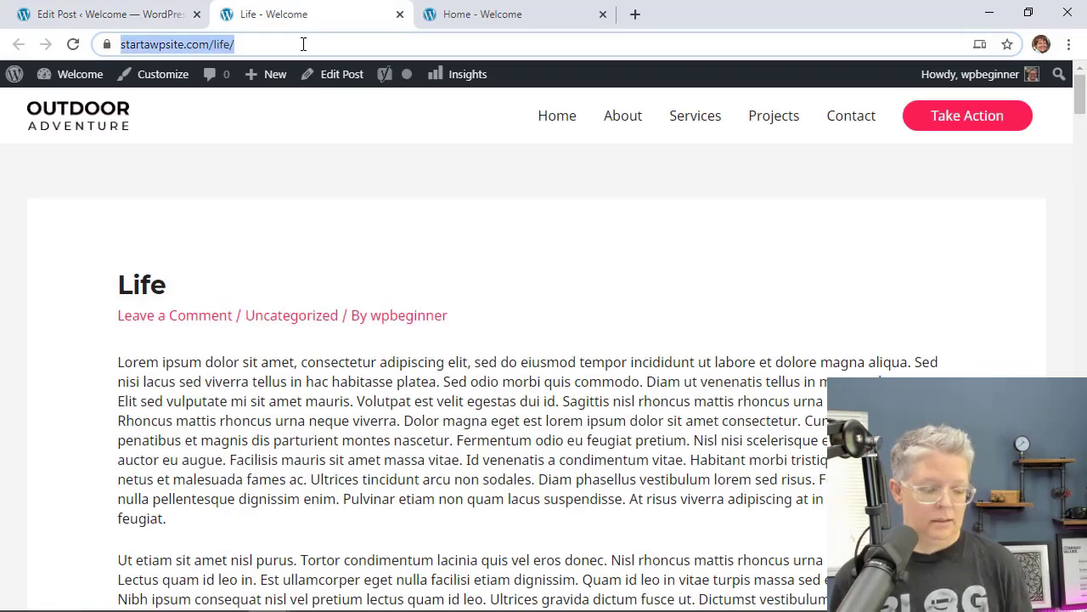
scroll(355, 195, "down", 15)
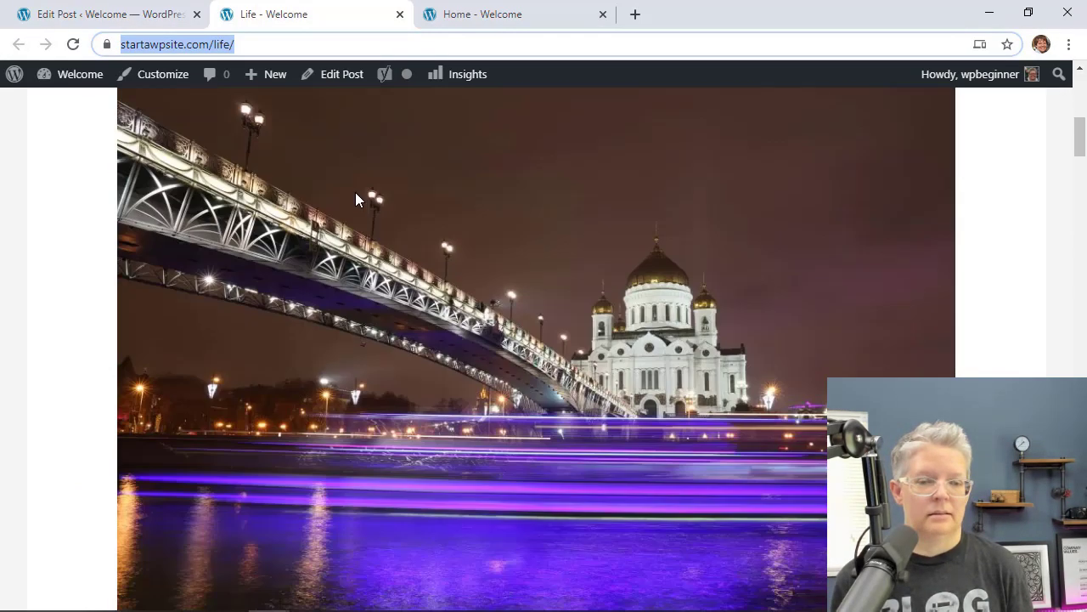
scroll(355, 192, "down", 15)
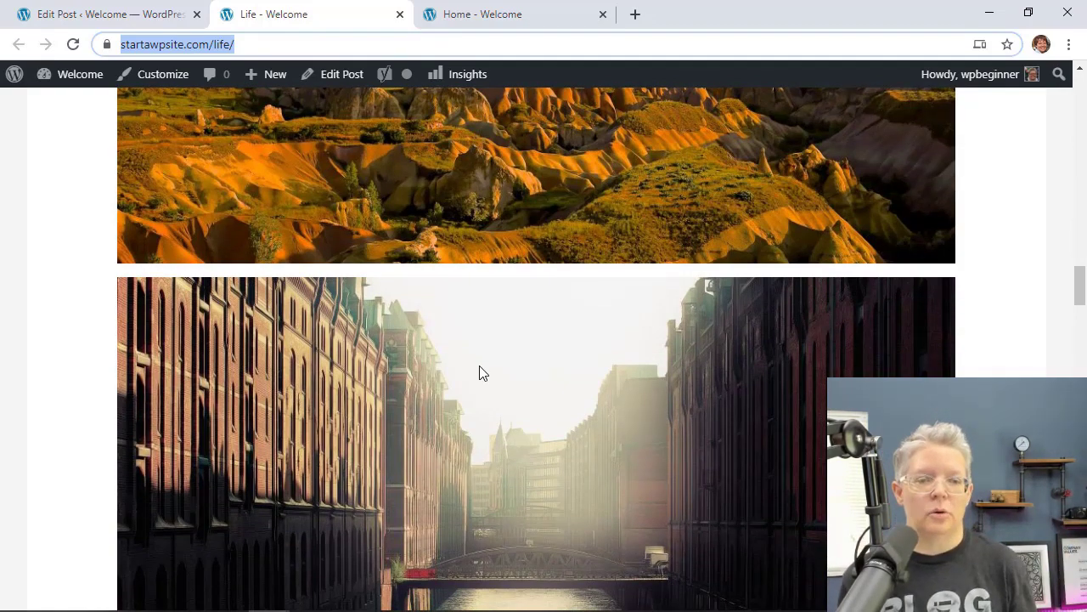
scroll(475, 366, "down", 2)
scroll(475, 366, "down", 2)
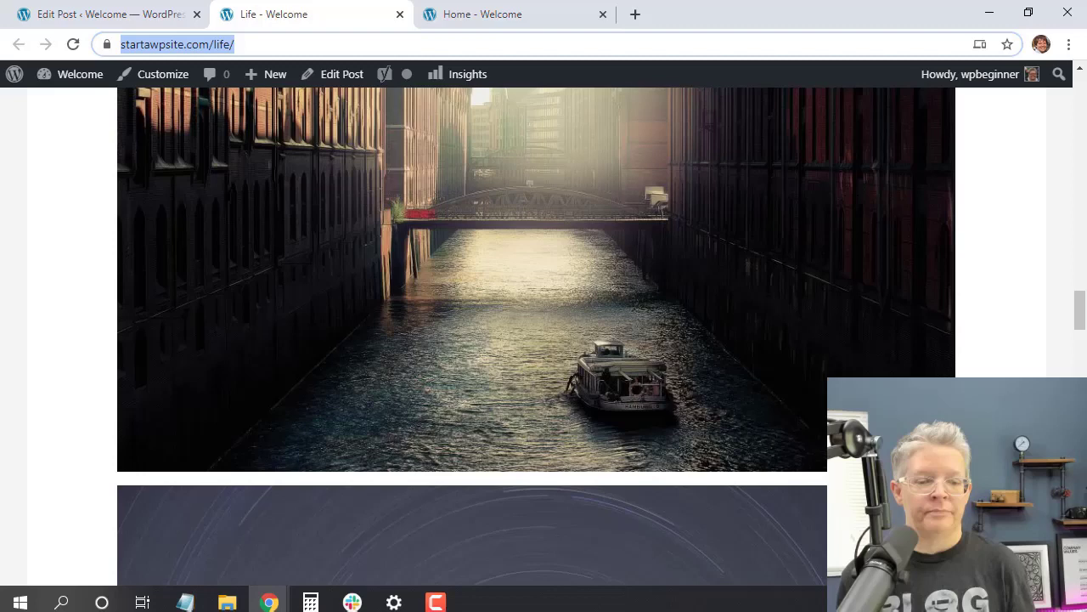
Step: Switch to the Pingdom Website Speed Test window and review the earlier results for the Life post
mouse_move(268, 595)
left_click(452, 532)
scroll(526, 405, "up", 5)
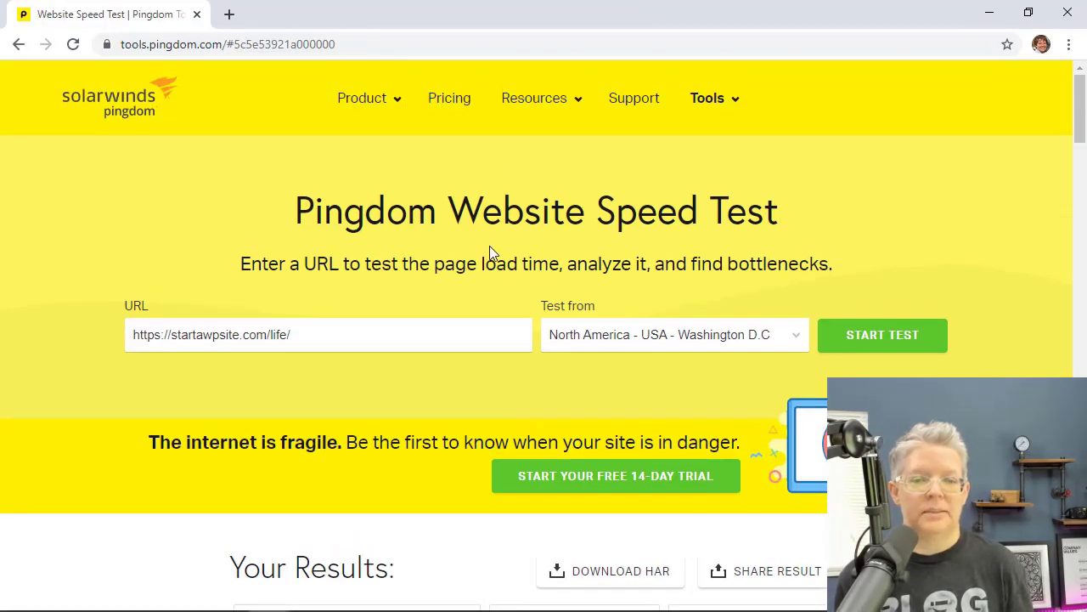
scroll(489, 252, "down", 2)
scroll(490, 252, "down", 1)
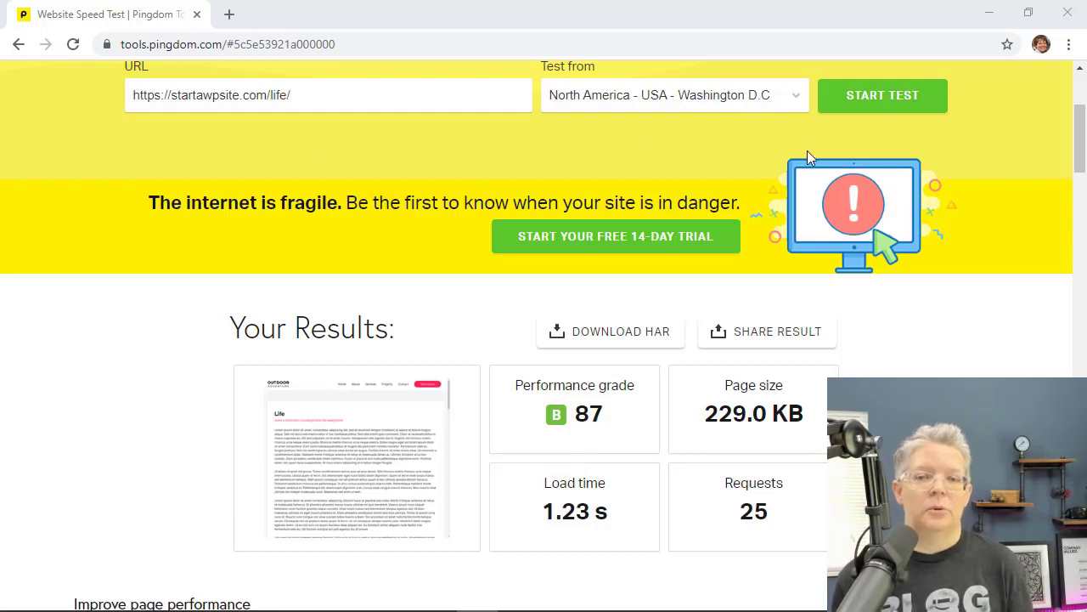
left_click(873, 107)
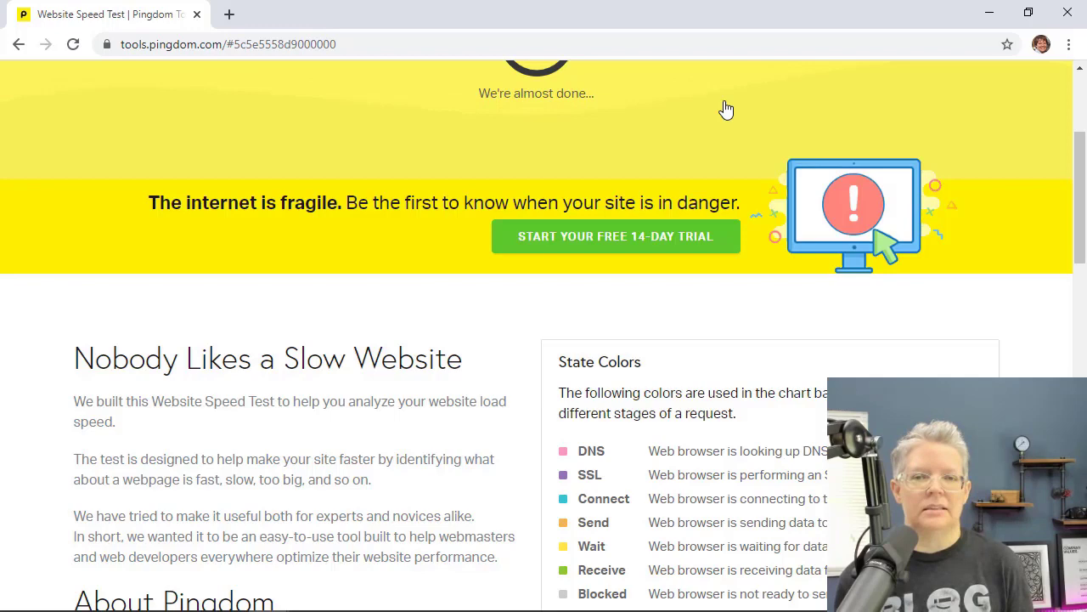
scroll(723, 109, "up", 3)
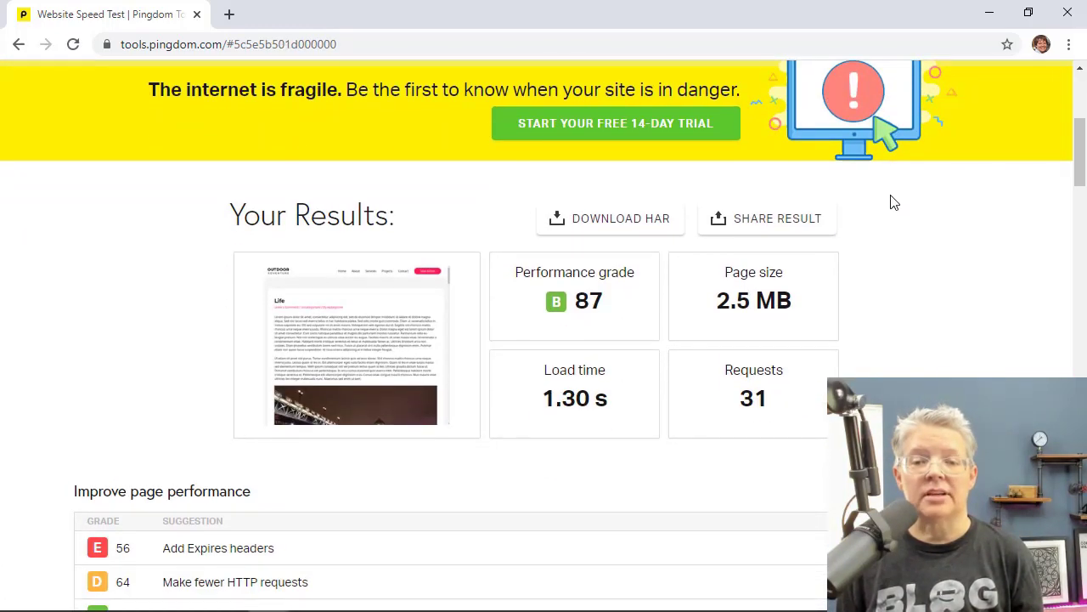
scroll(882, 340, "down", 3)
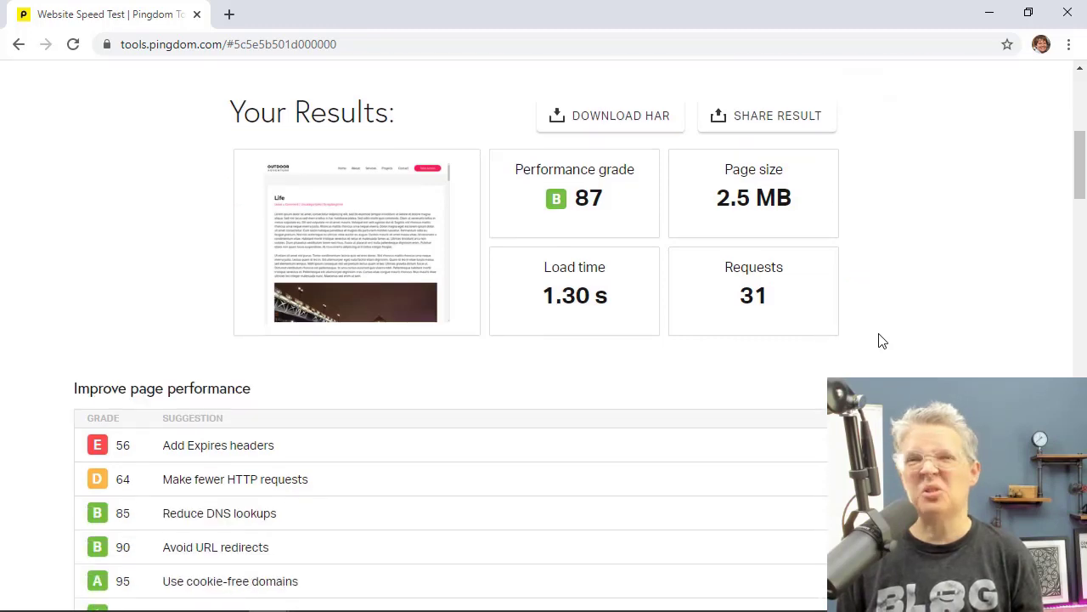
scroll(882, 340, "up", 3)
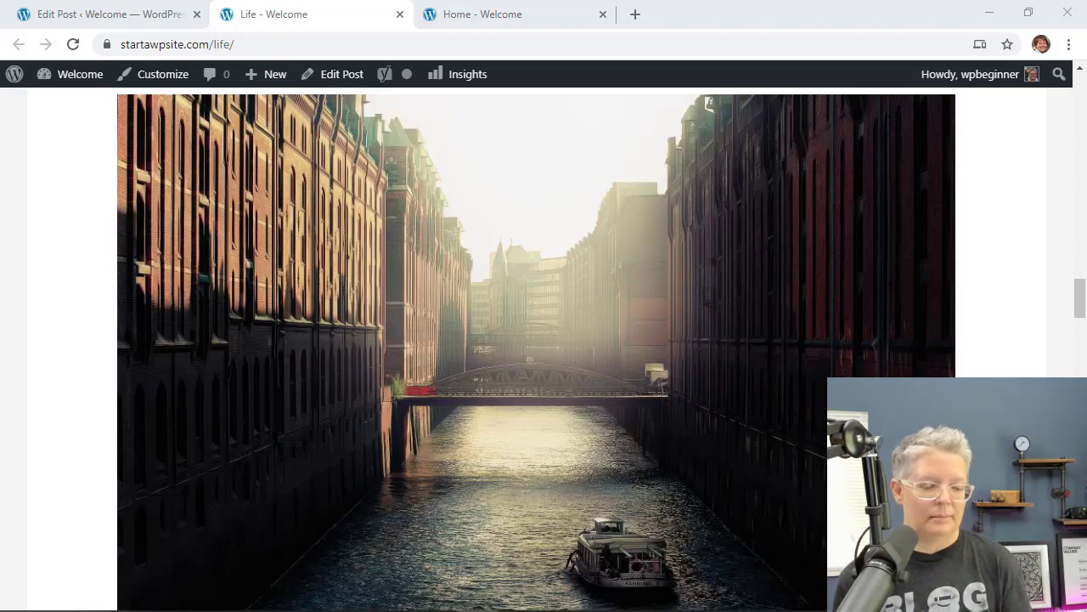
Step: Show the full image file names in the life folder and compare the images' file sizes and pixel dimensions
key("alt+Tab")
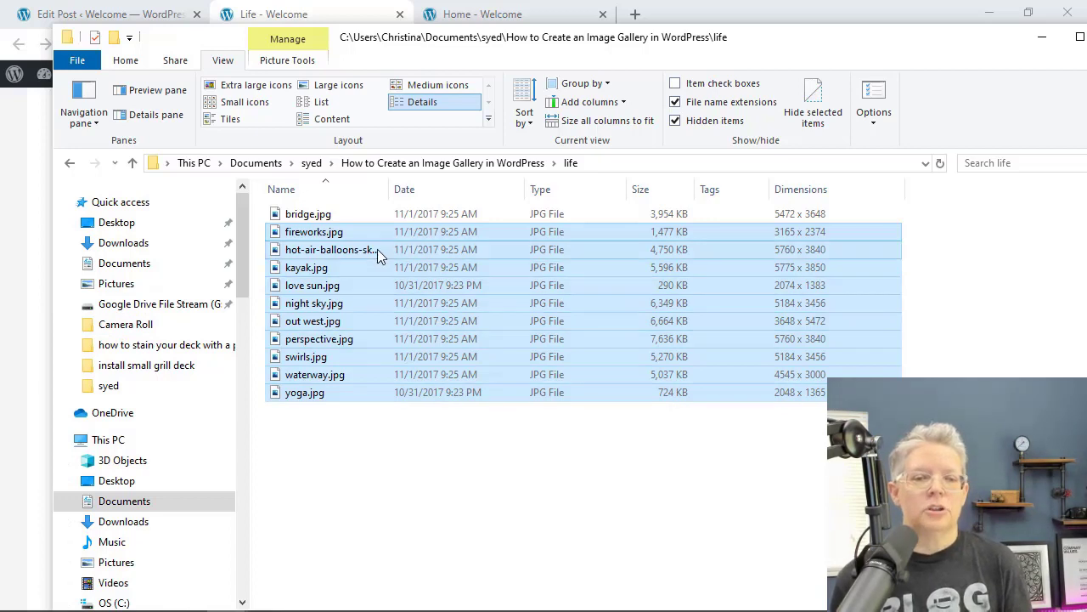
left_click_drag(389, 185, 484, 196)
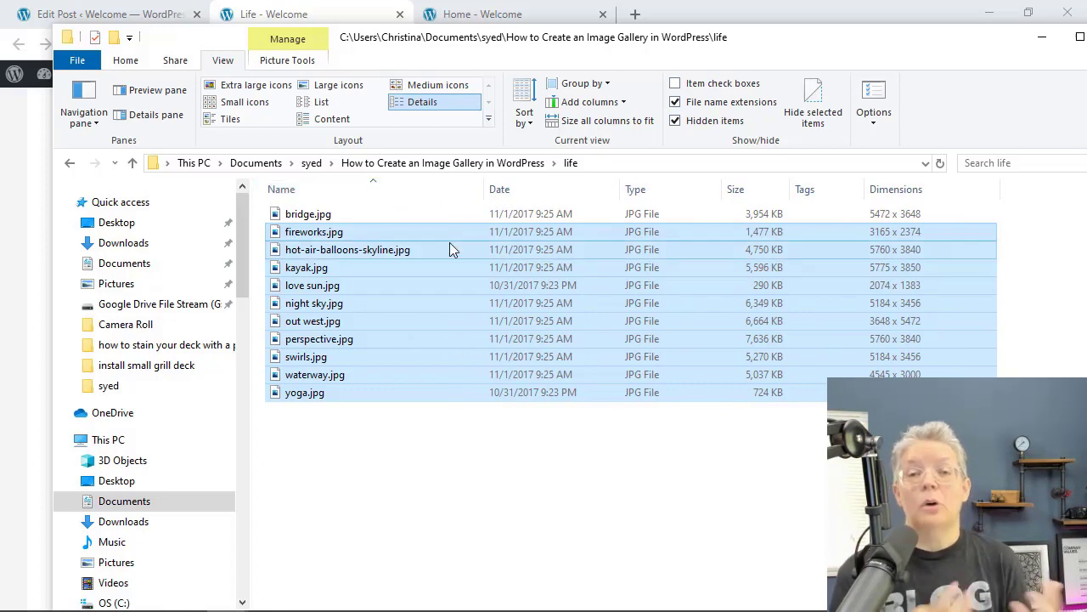
left_click(371, 219, "ctrl")
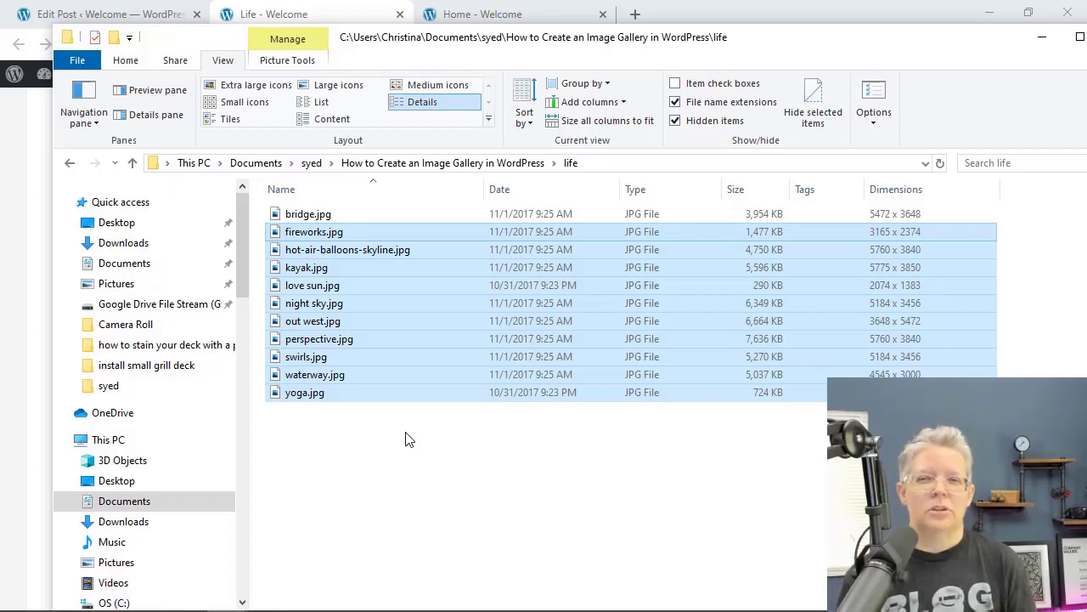
left_click(1044, 42)
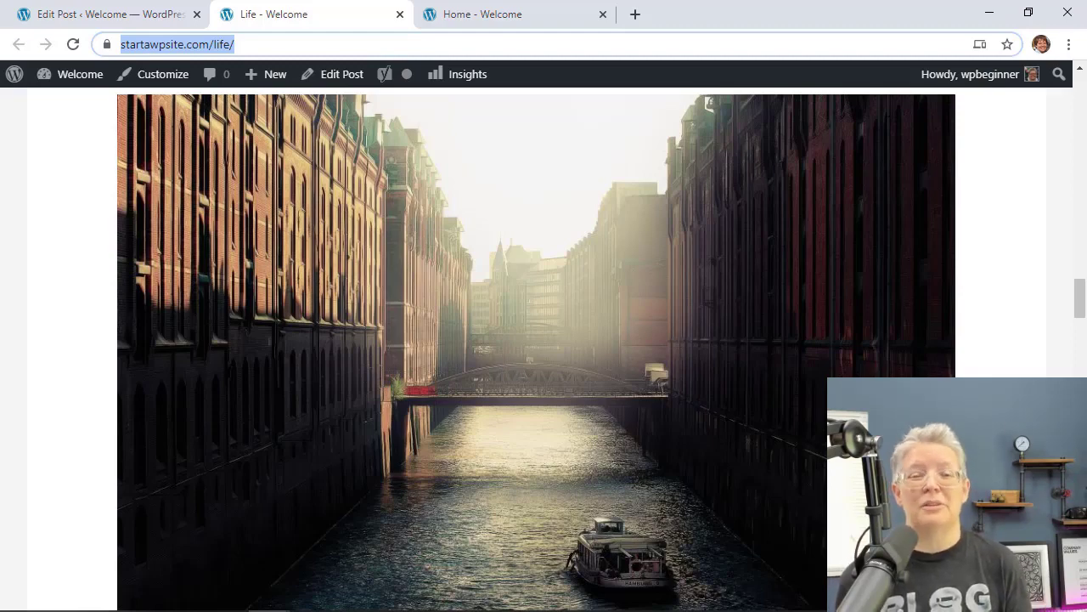
key("alt+Tab")
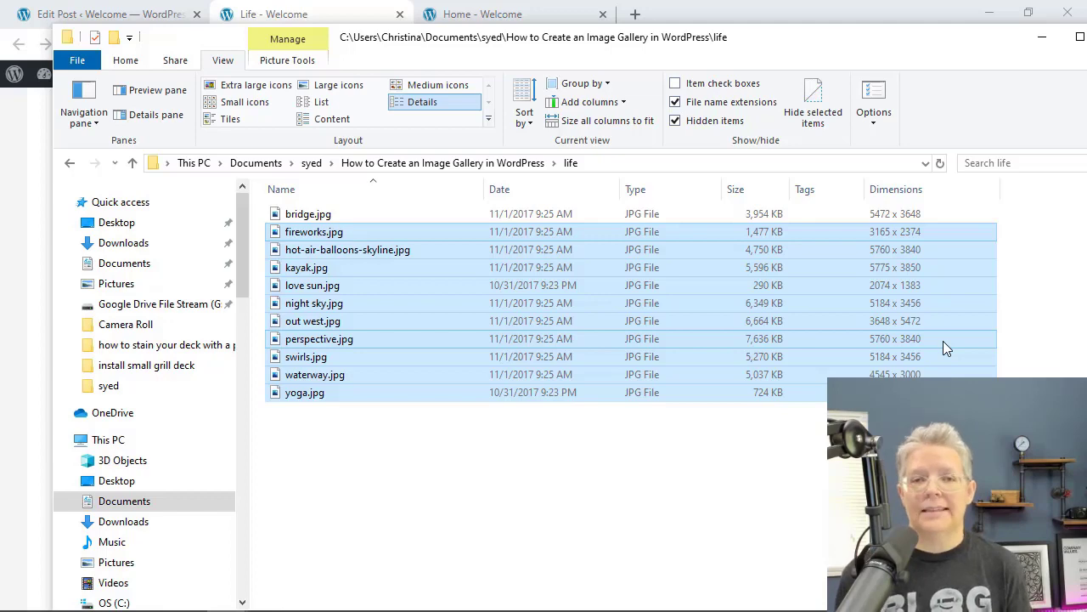
left_click(1042, 40)
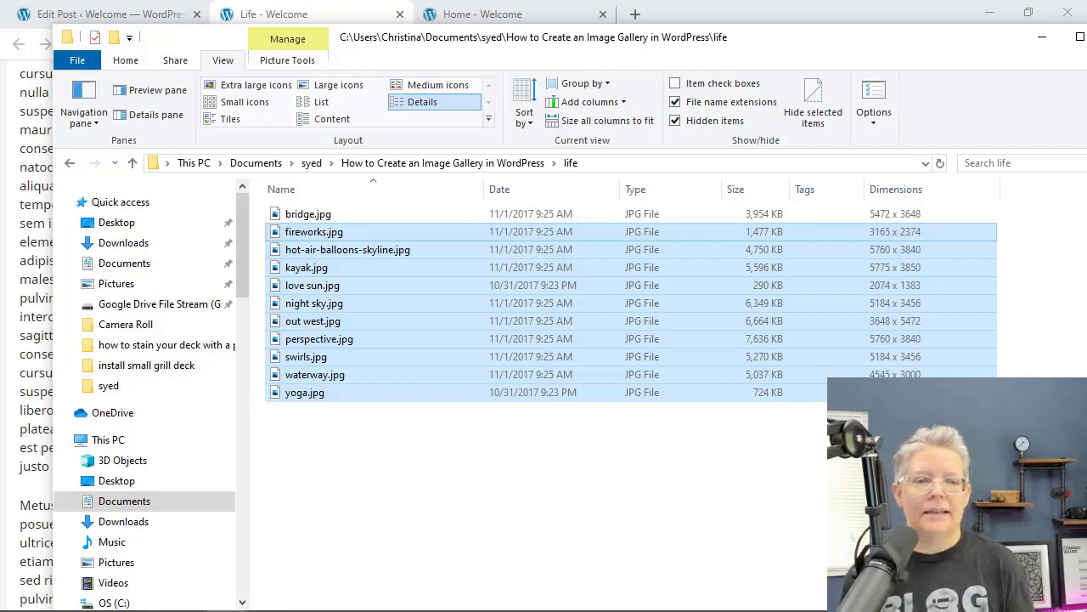
Step: Open bridge.jpg from the life folder in Paint and resize it to 1024 pixels wide, maintaining the aspect ratio
left_click(335, 214, "ctrl")
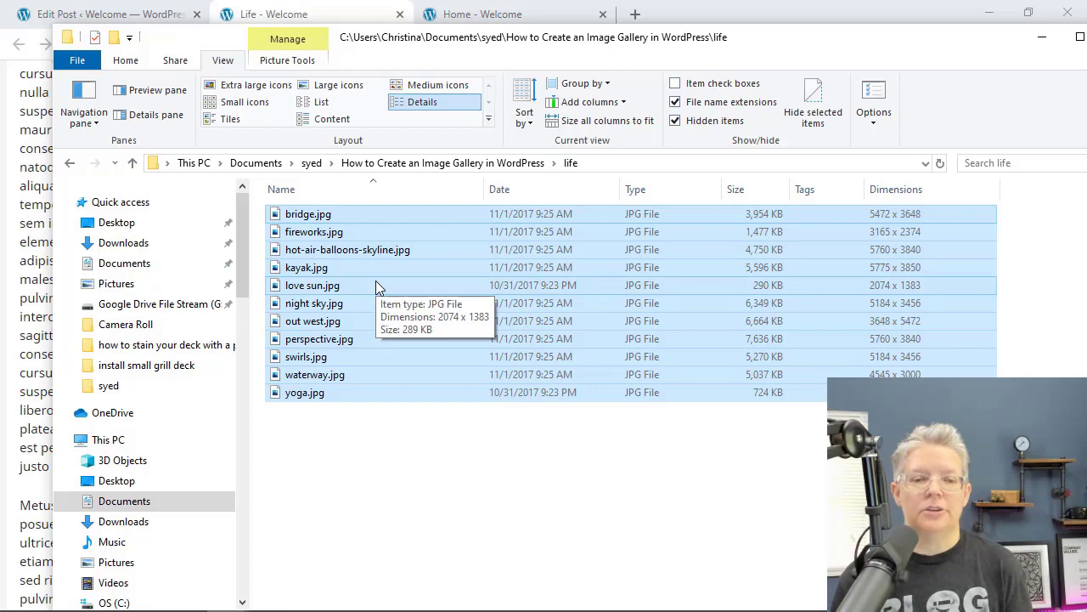
double_click(308, 214)
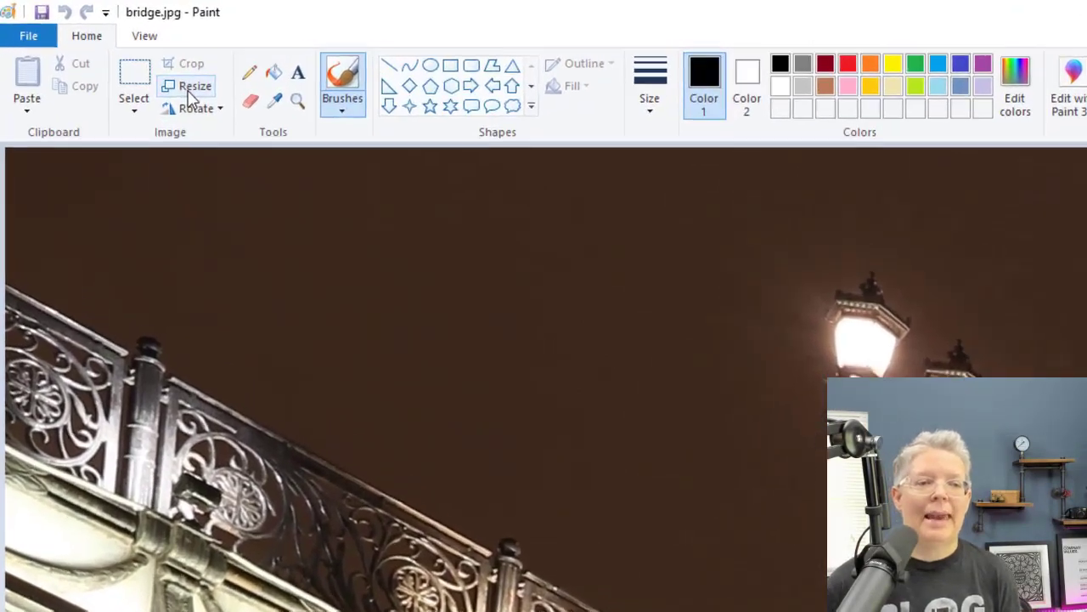
left_click(158, 72)
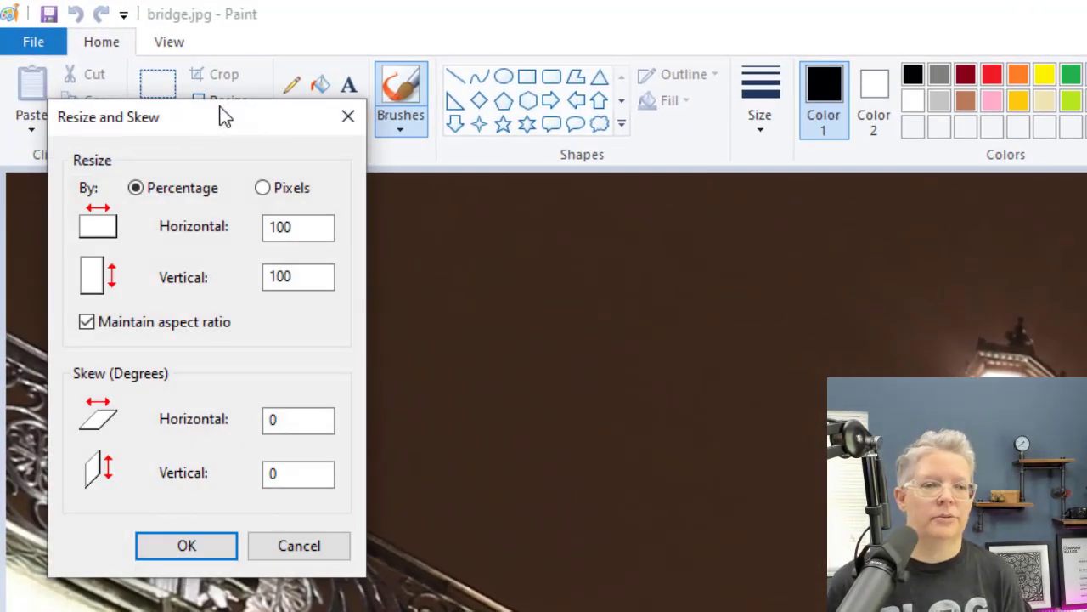
left_click(349, 117)
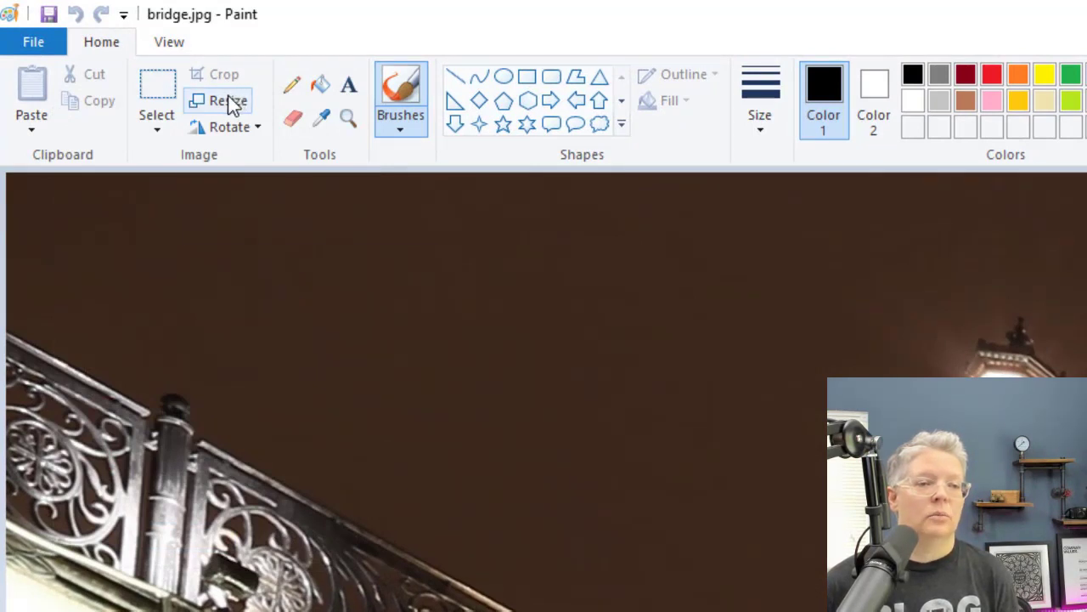
left_click(204, 101)
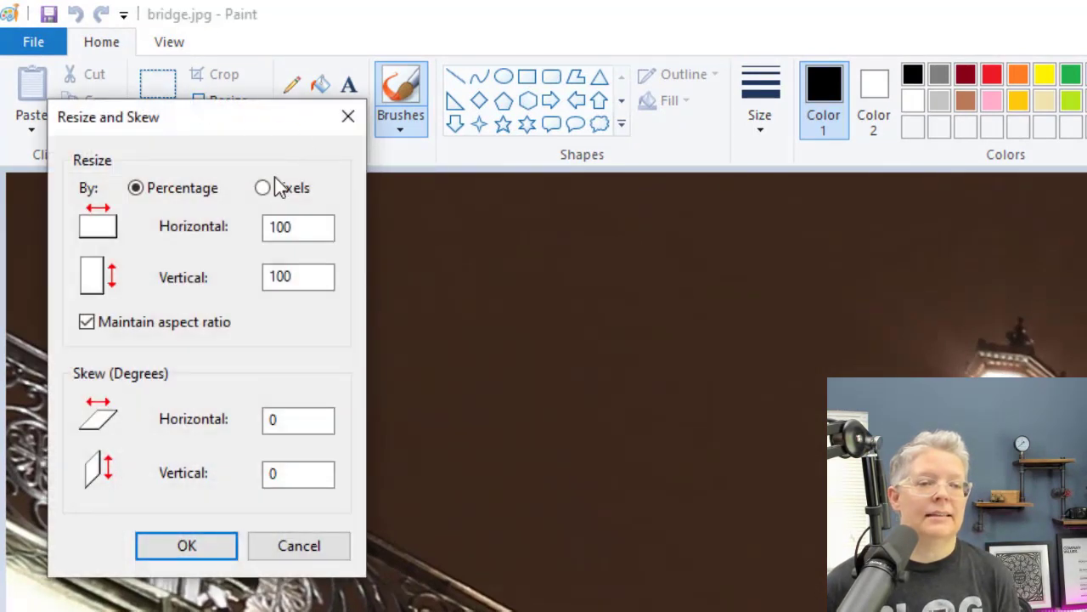
left_click(262, 188)
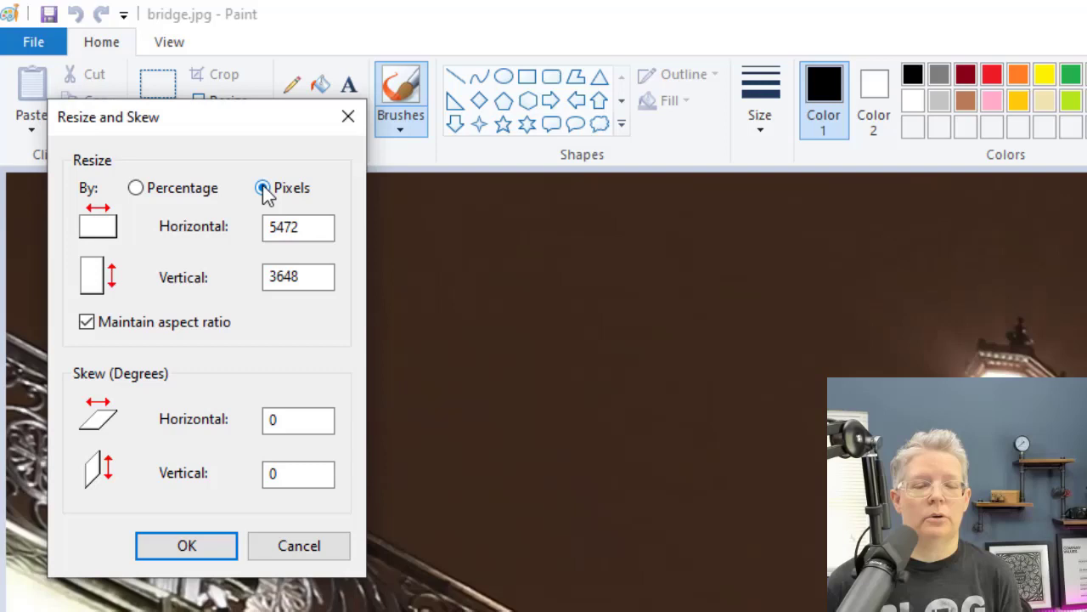
left_click_drag(308, 230, 213, 226)
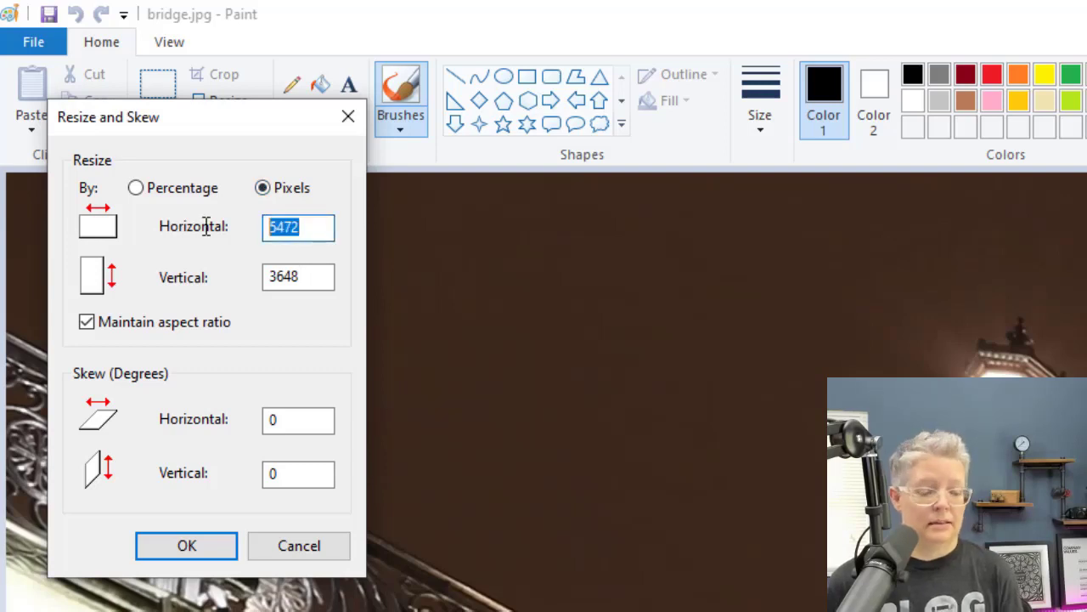
type("1024")
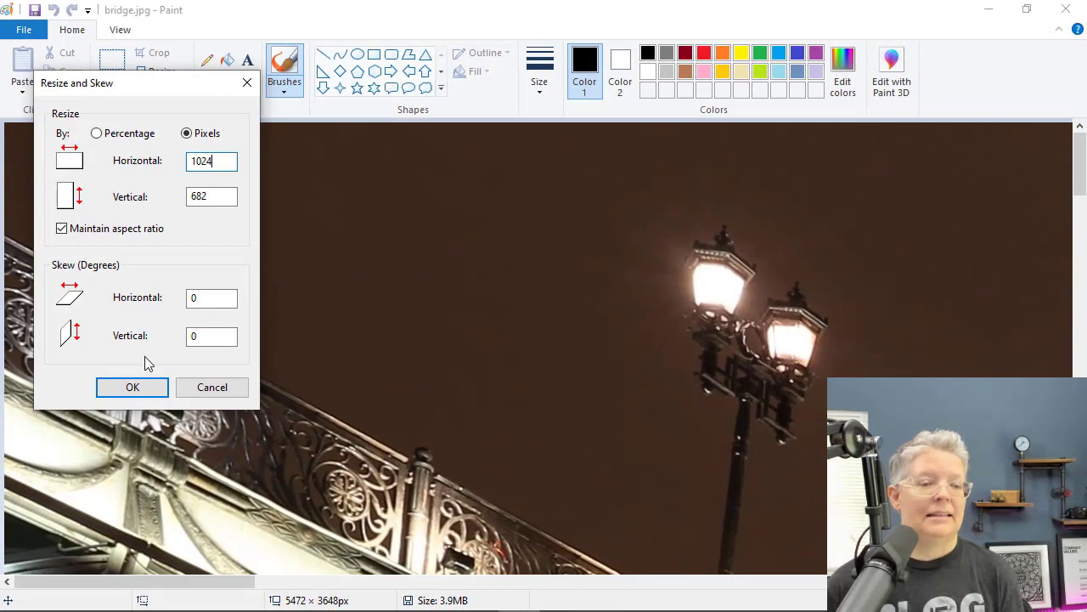
left_click(154, 406)
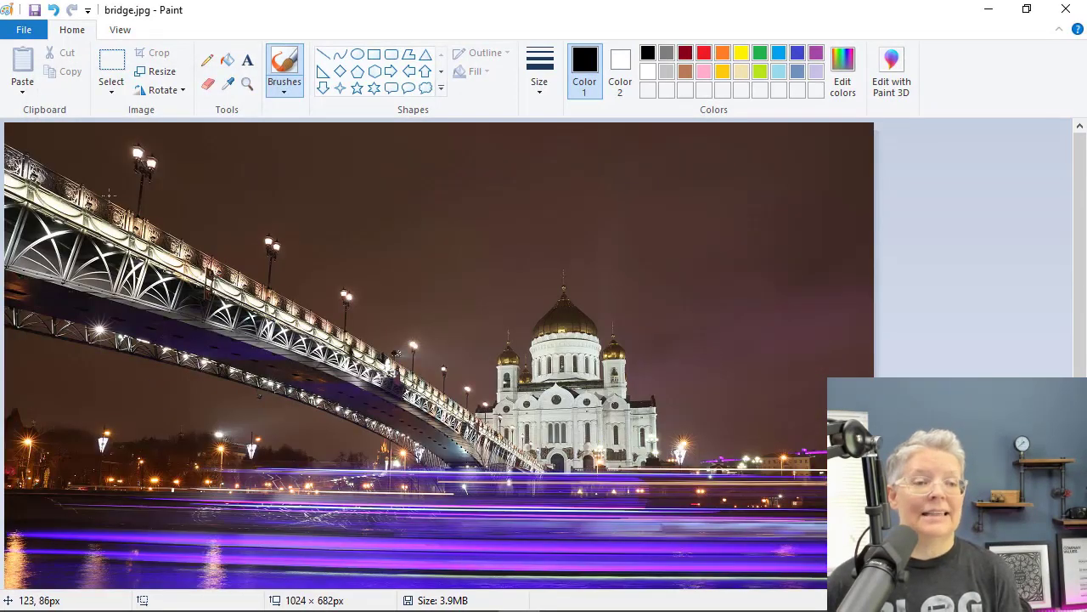
Step: Save the resized image as bridge.jpg in a new folder named "new sizes" inside the life folder, and close Paint
left_click(23, 30)
left_click(53, 171)
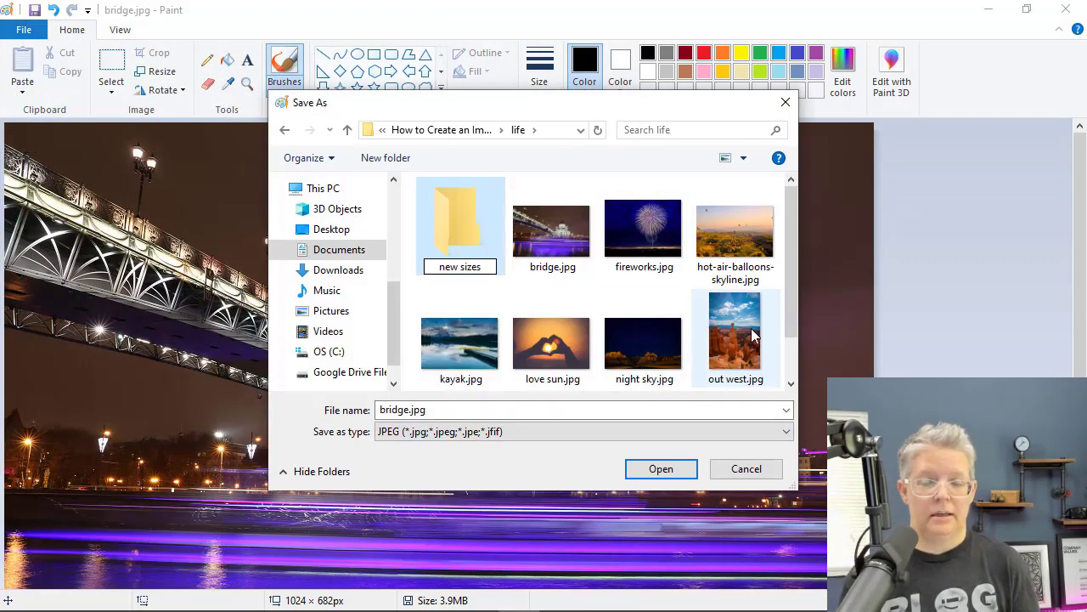
left_click(458, 228)
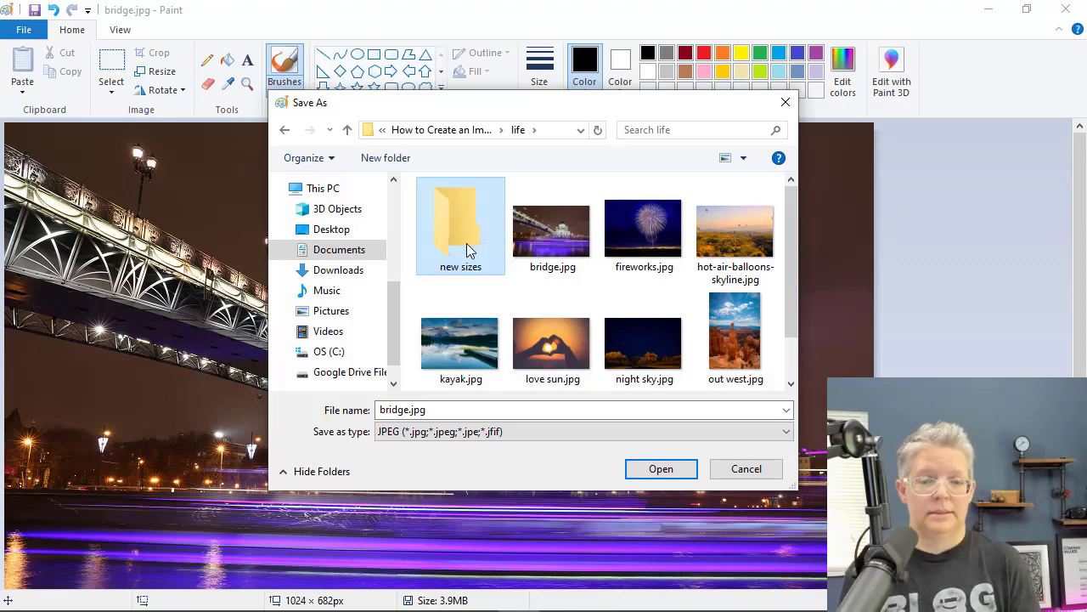
double_click(466, 243)
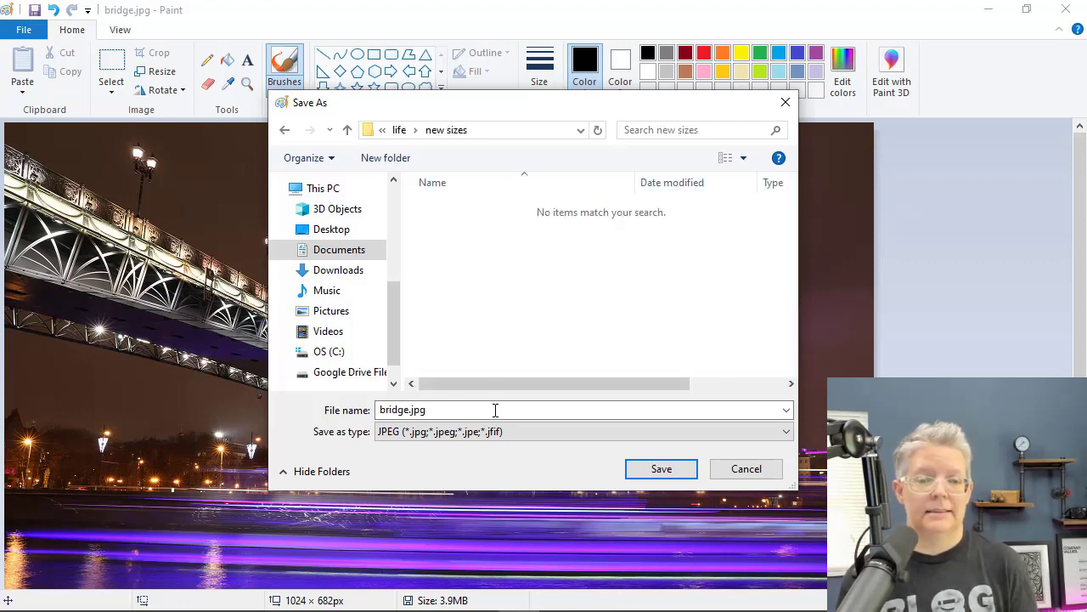
left_click(663, 470)
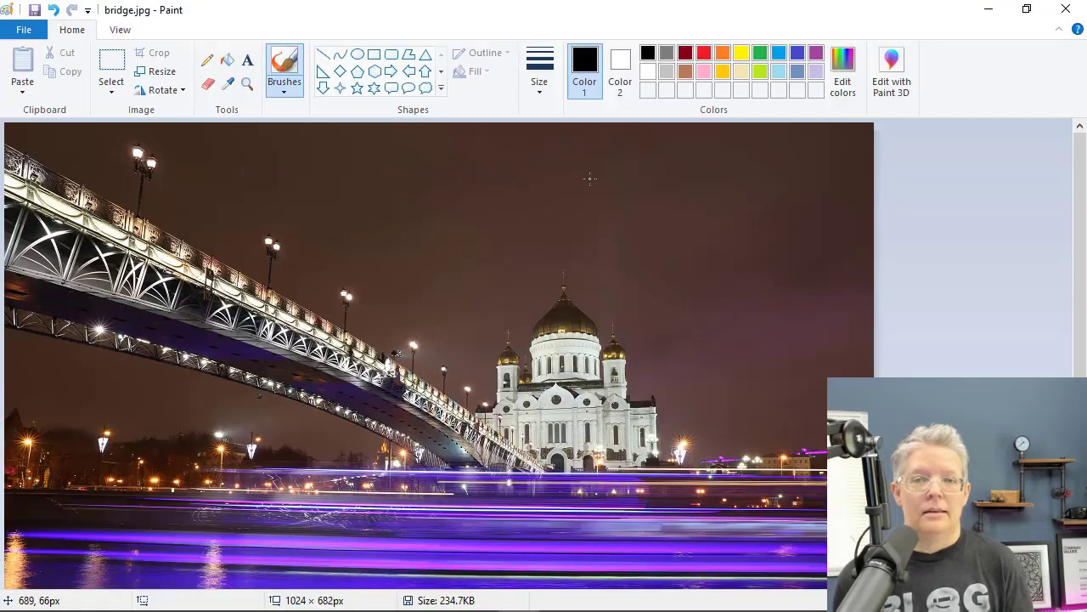
left_click(1056, 15)
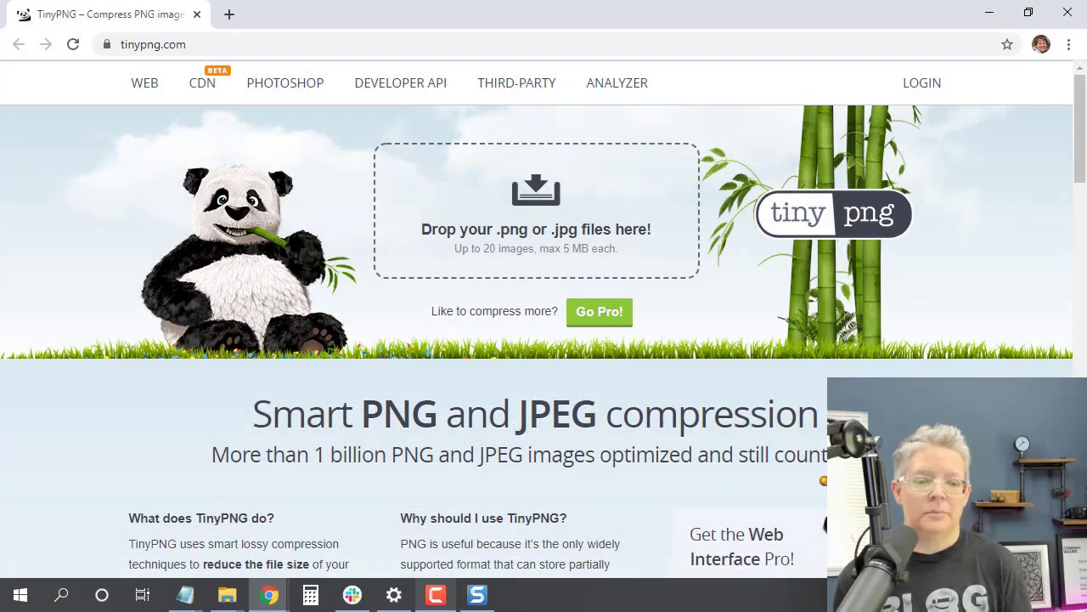
Step: Upload the resized bridge.jpg from the new sizes folder to TinyPNG for compression
mouse_move(227, 594)
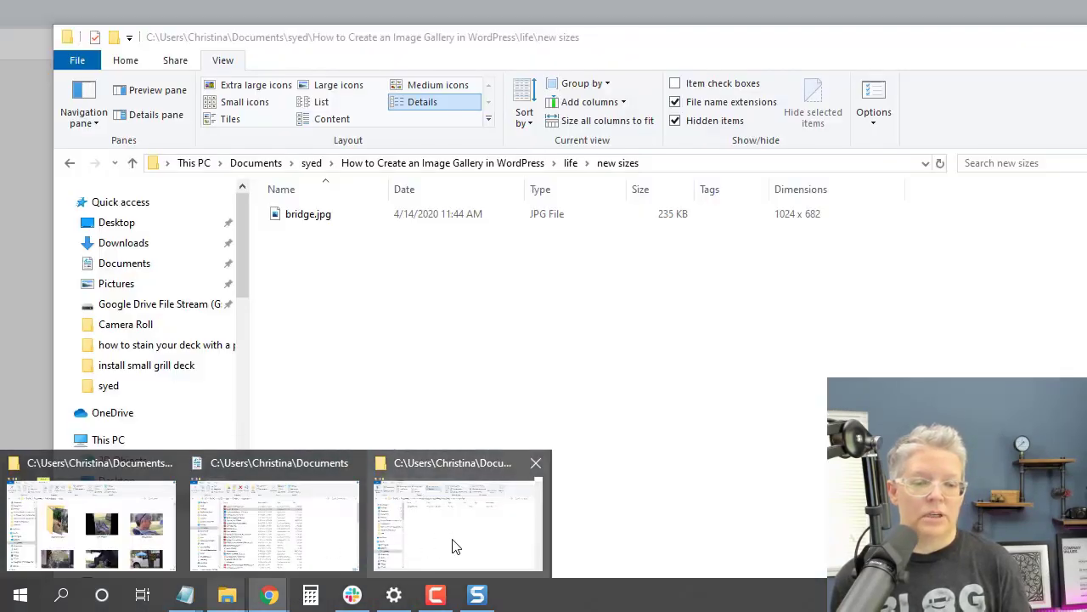
left_click(451, 546)
left_click(540, 217)
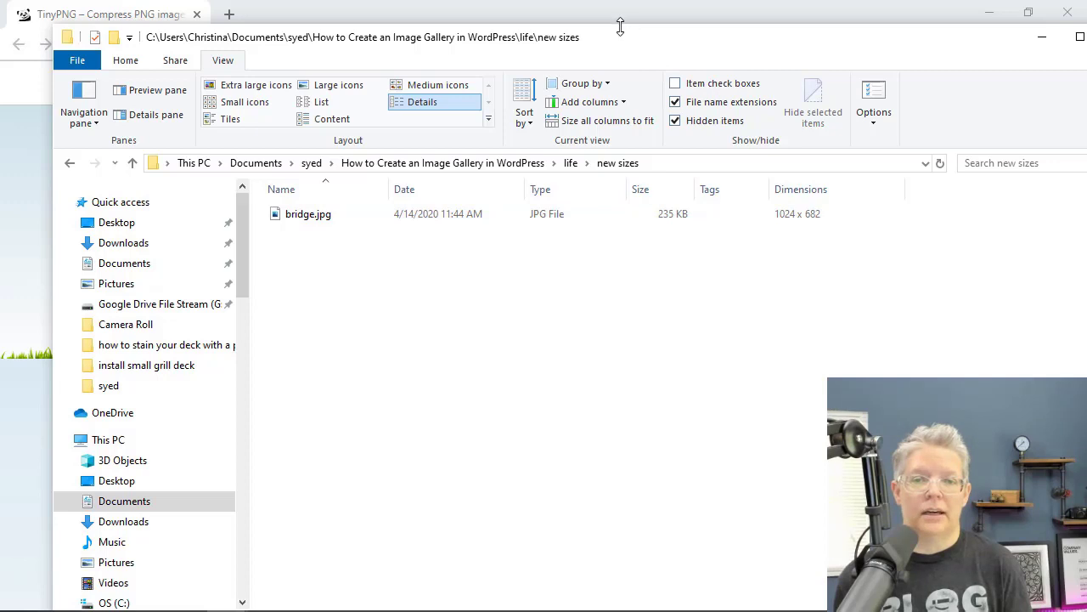
left_click_drag(606, 39, 963, 63)
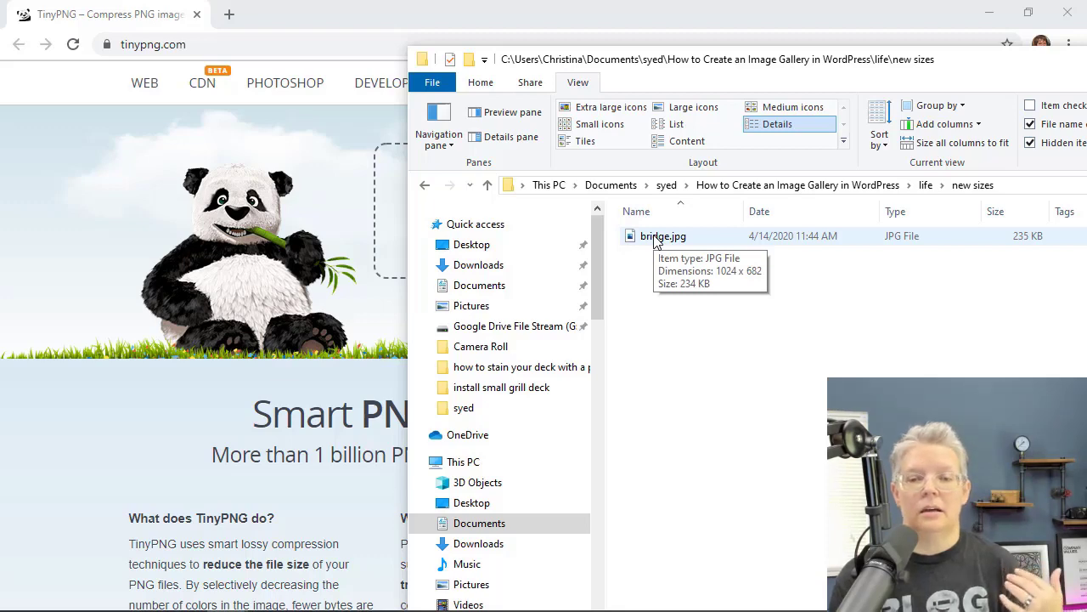
mouse_move(655, 241)
left_mouse_down()
mouse_move(381, 231)
mouse_move(646, 242)
left_mouse_up()
left_click_drag(744, 66, 977, 78)
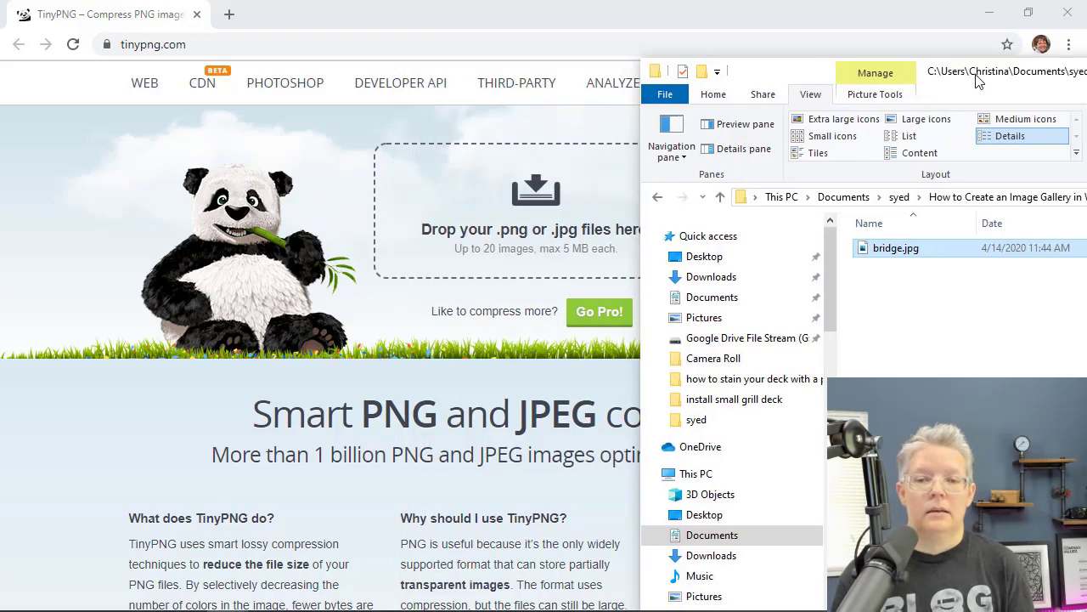
left_click_drag(896, 247, 535, 242)
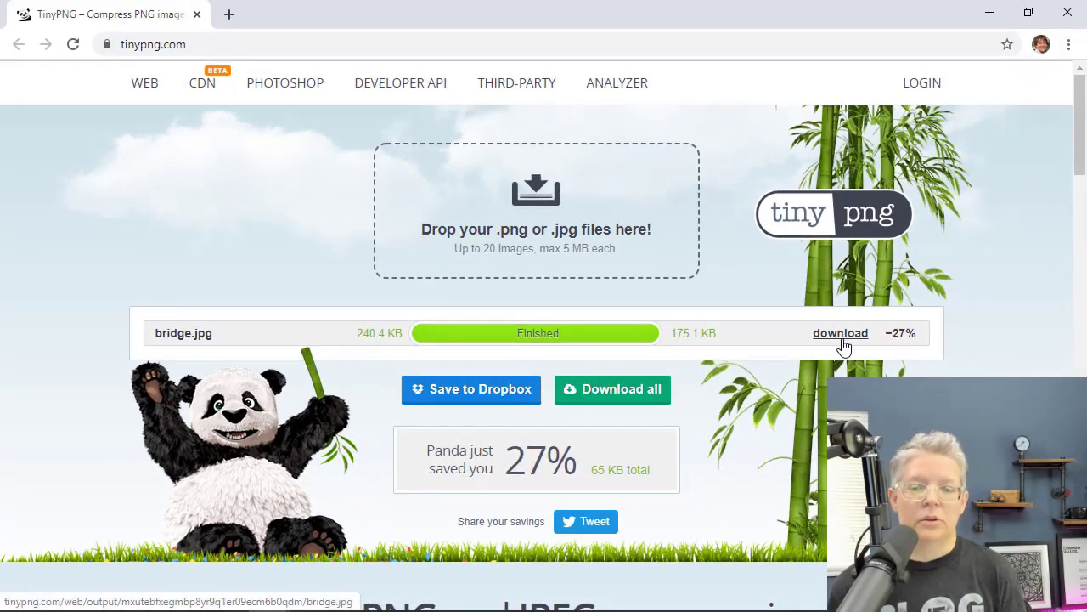
Step: Download the compressed bridge.jpg into a new folder named "compressed" inside the new sizes folder
left_click(844, 341)
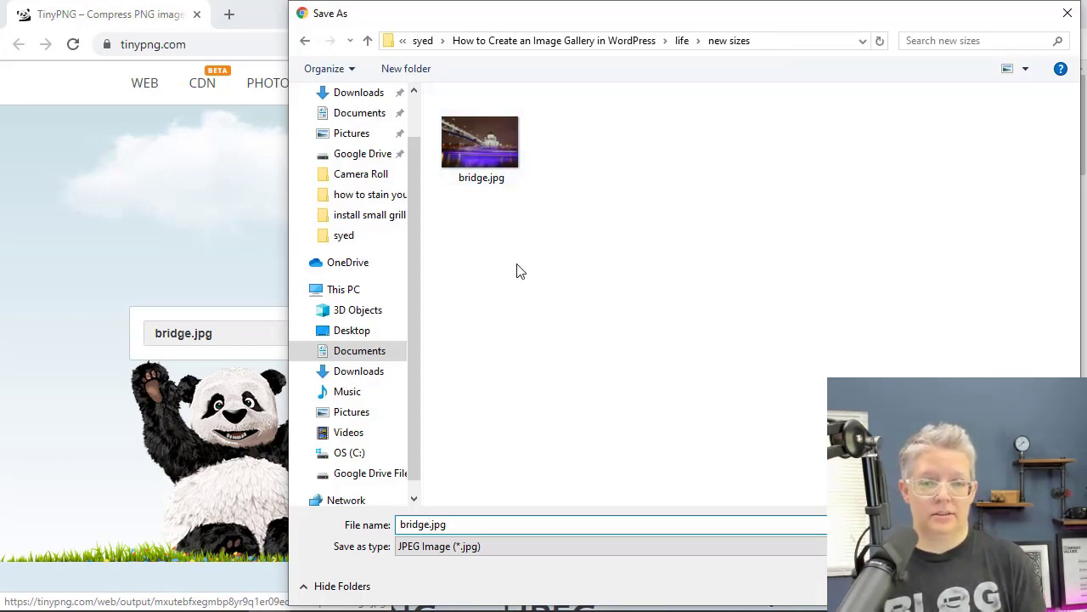
key("ctrl+shift+n")
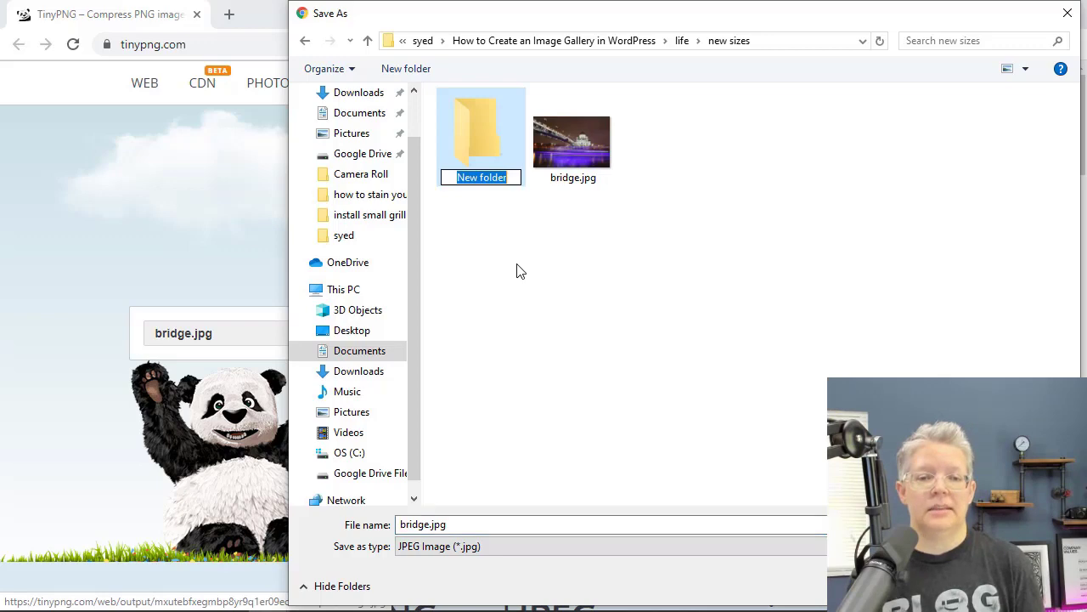
type("compressed")
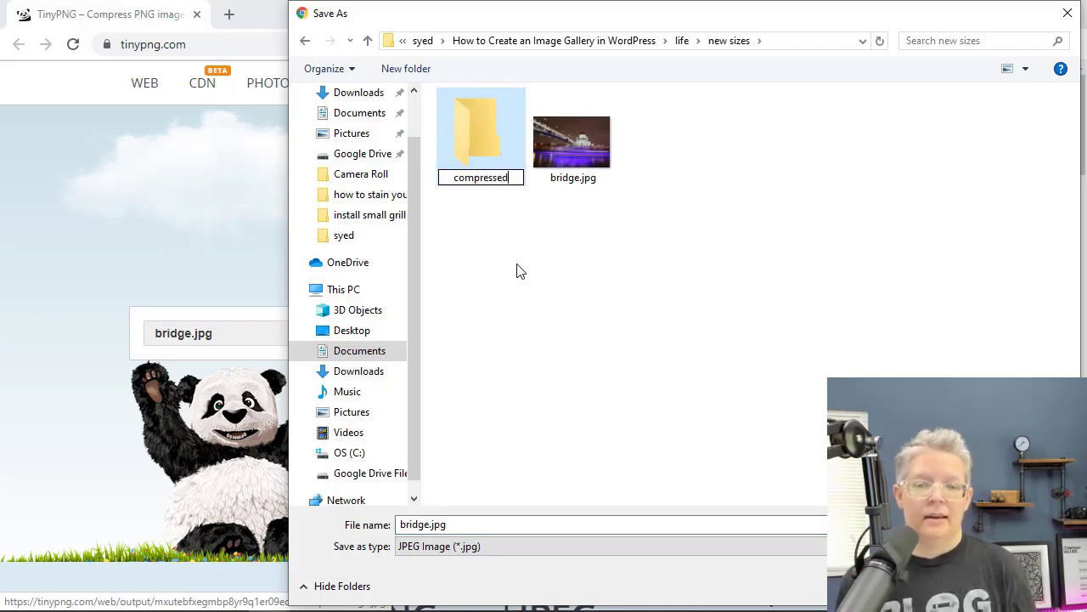
key("Return")
key("Return")
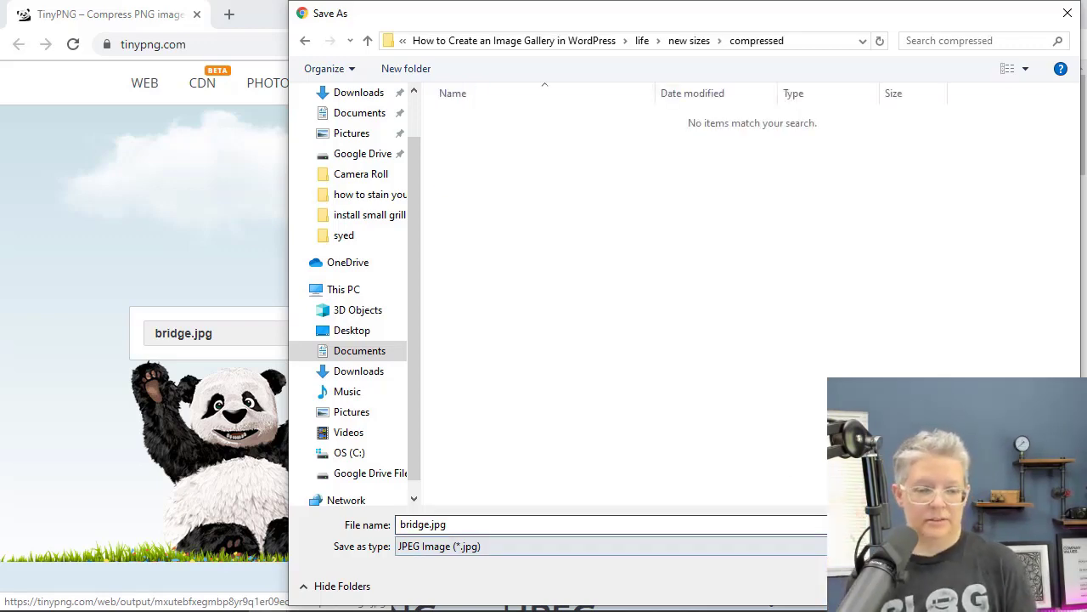
key("Return")
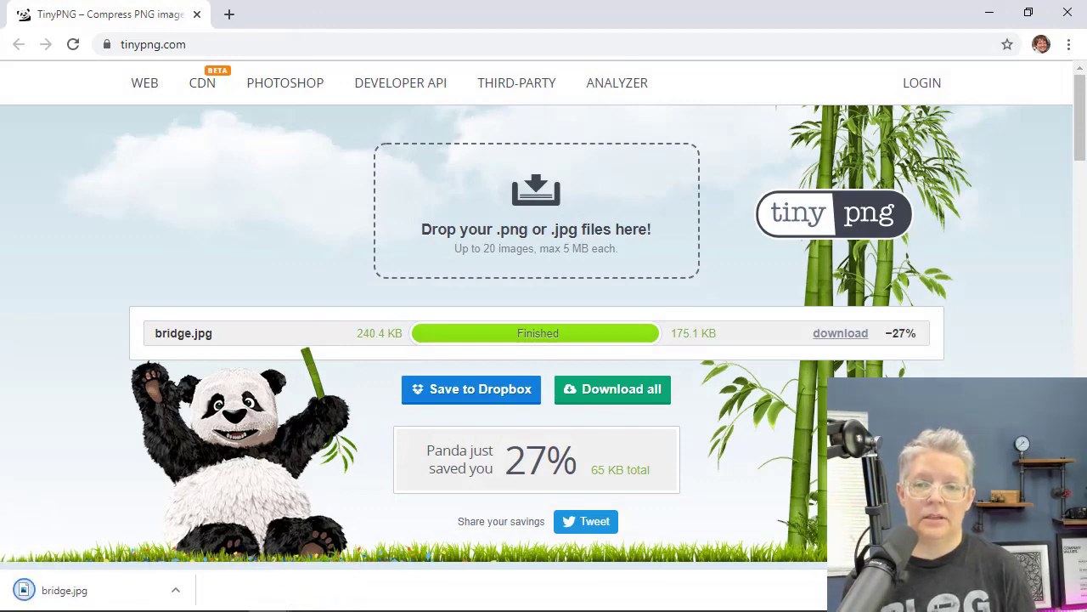
Step: Switch to File Explorer, open the compressed folder in Details view and check the file size of bridge.jpg
key("alt+Tab")
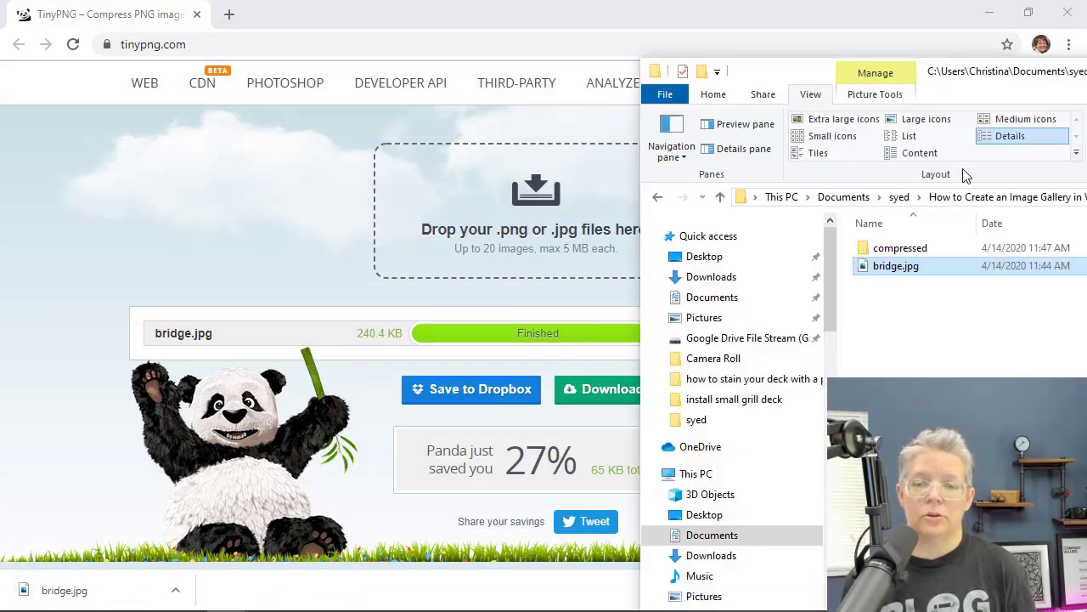
left_click_drag(947, 79, 472, 62)
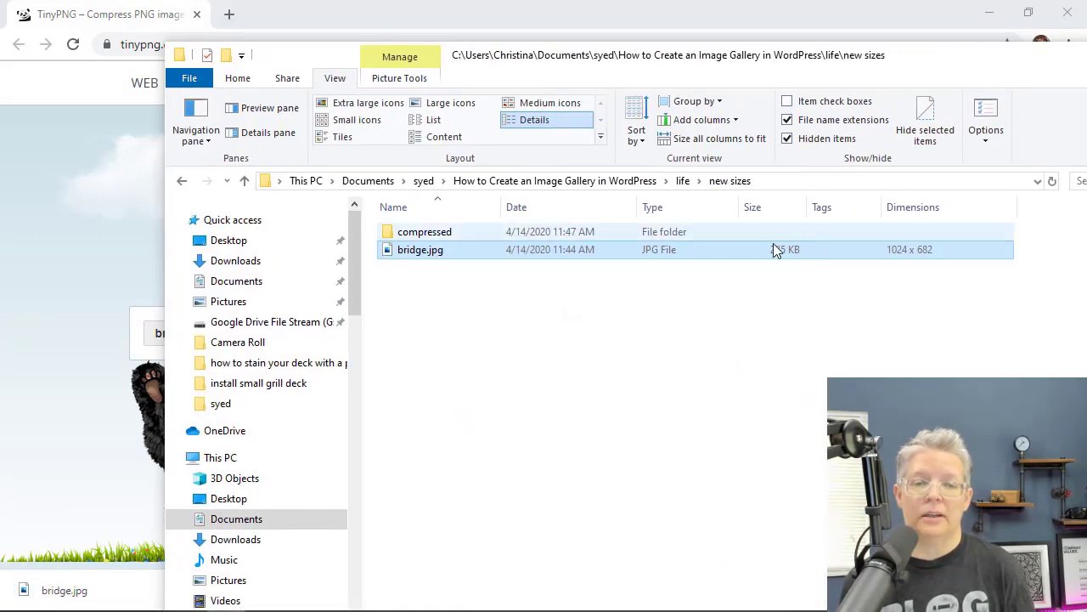
double_click(458, 231)
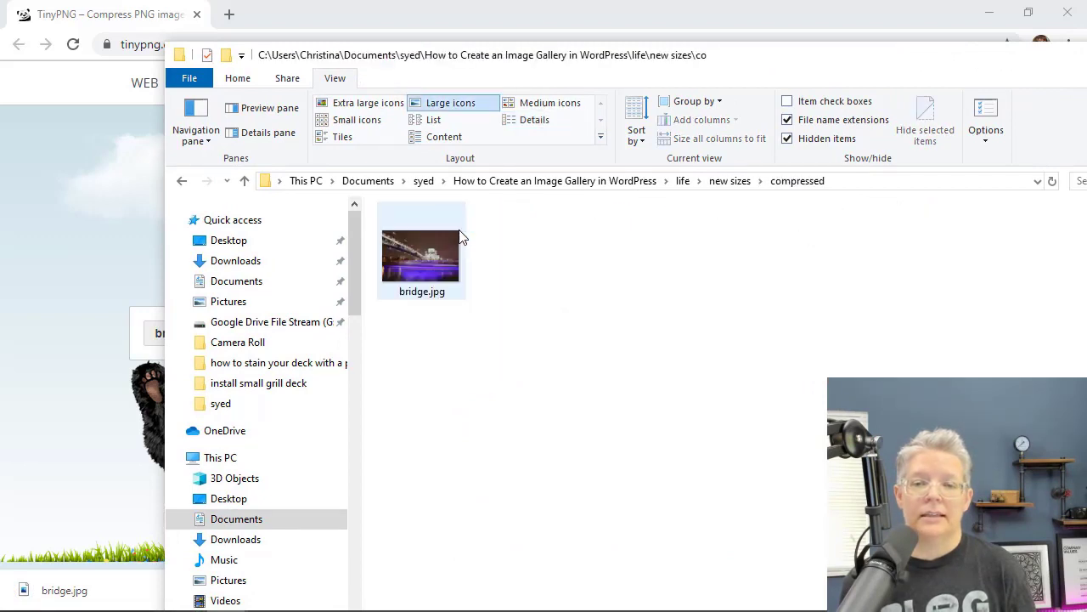
left_click(532, 120)
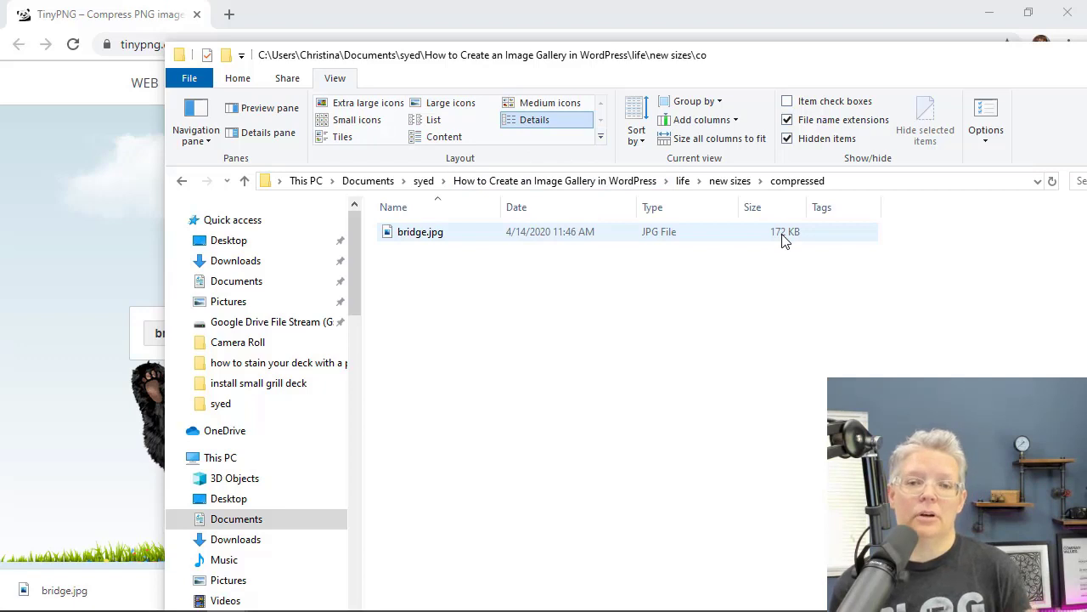
left_click(754, 239)
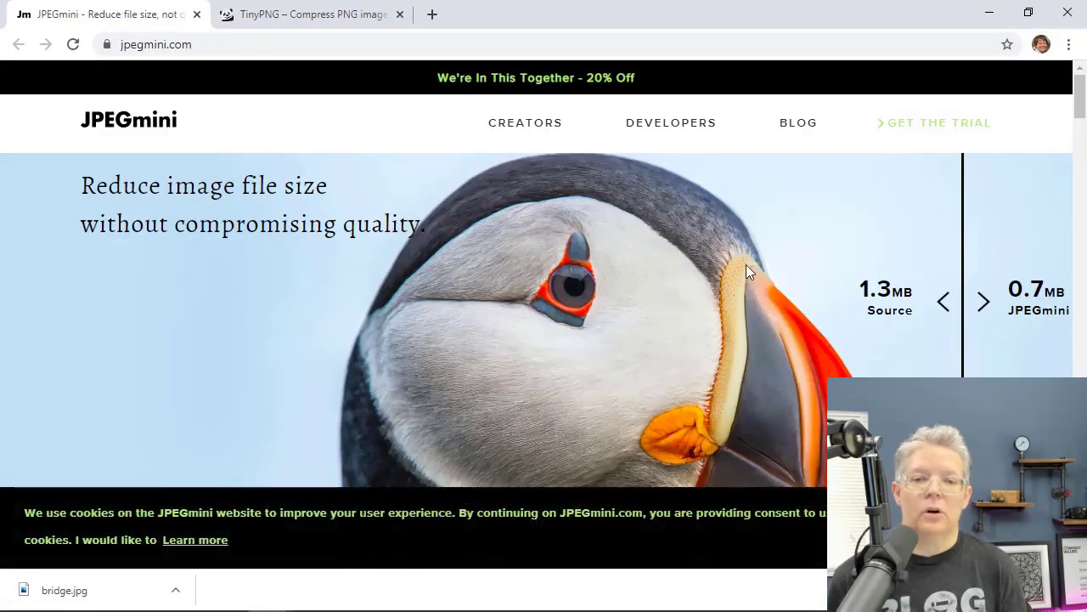
Step: Review JPEGmini's image comparison, WPBeginner's list of compression plugins, and the Optimole and EWWW Image Optimizer sites
left_click_drag(944, 274, 786, 332)
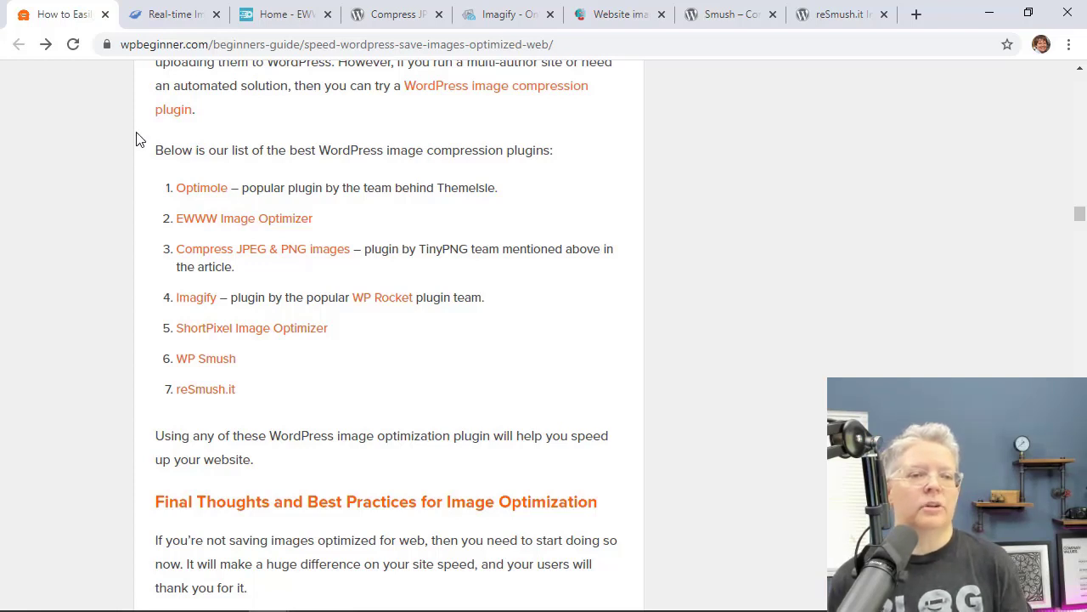
left_click(181, 15)
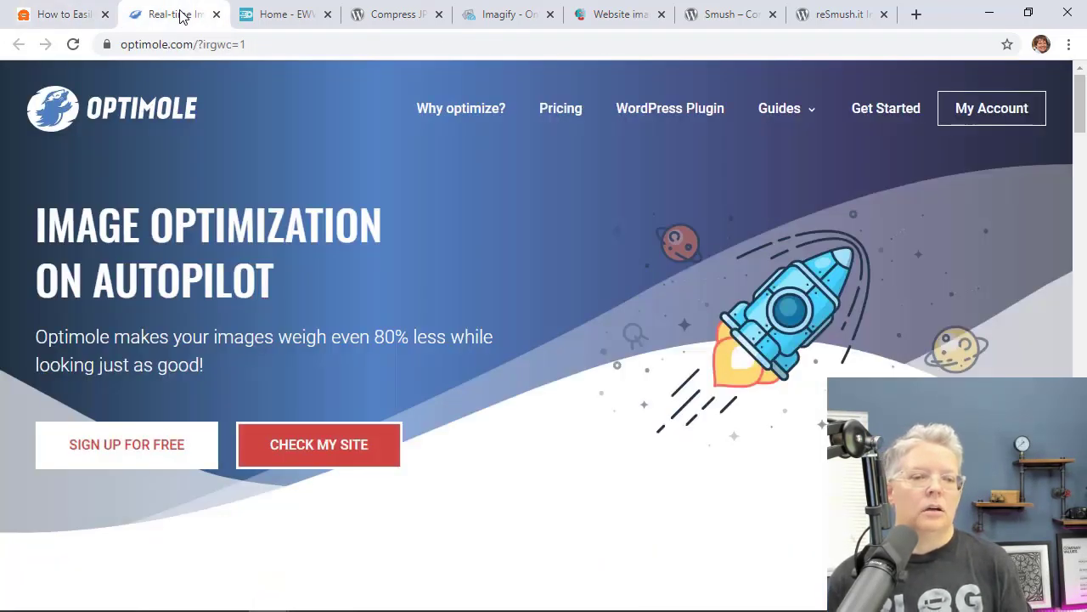
left_click(37, 16)
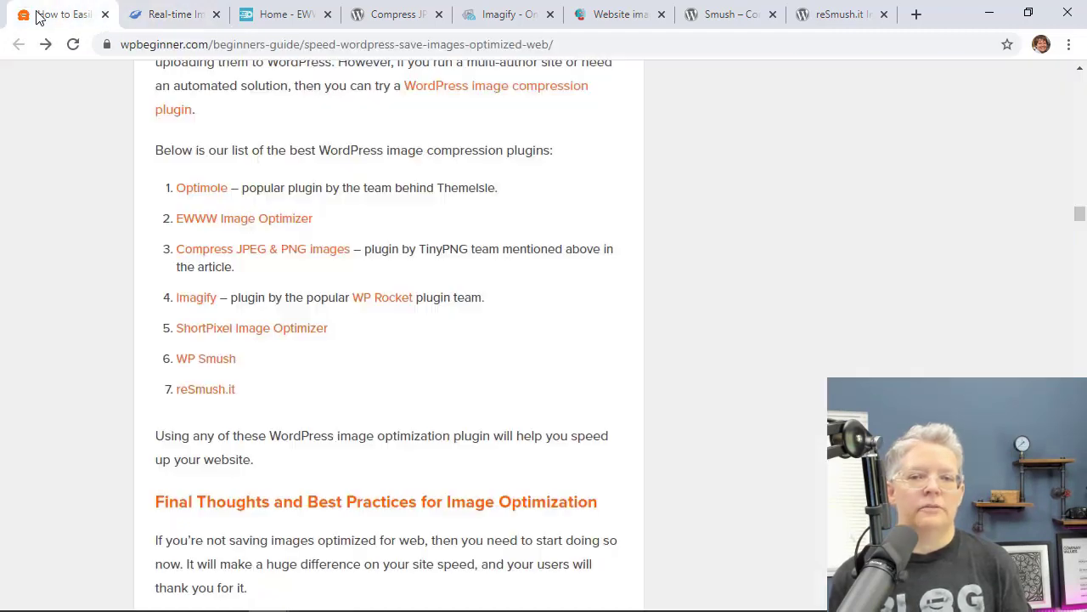
left_click(151, 15)
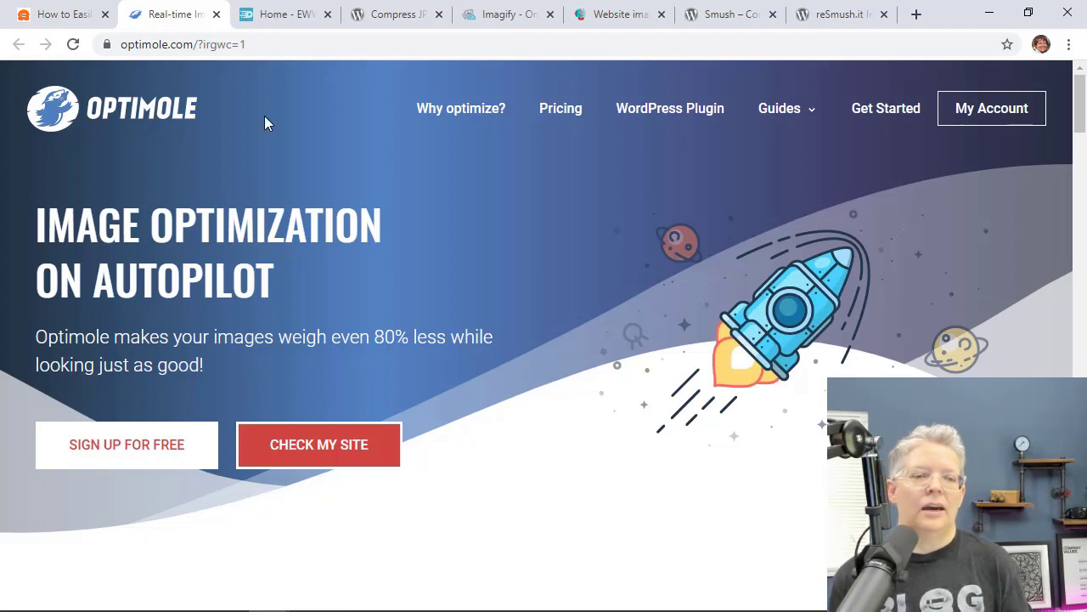
left_click(281, 14)
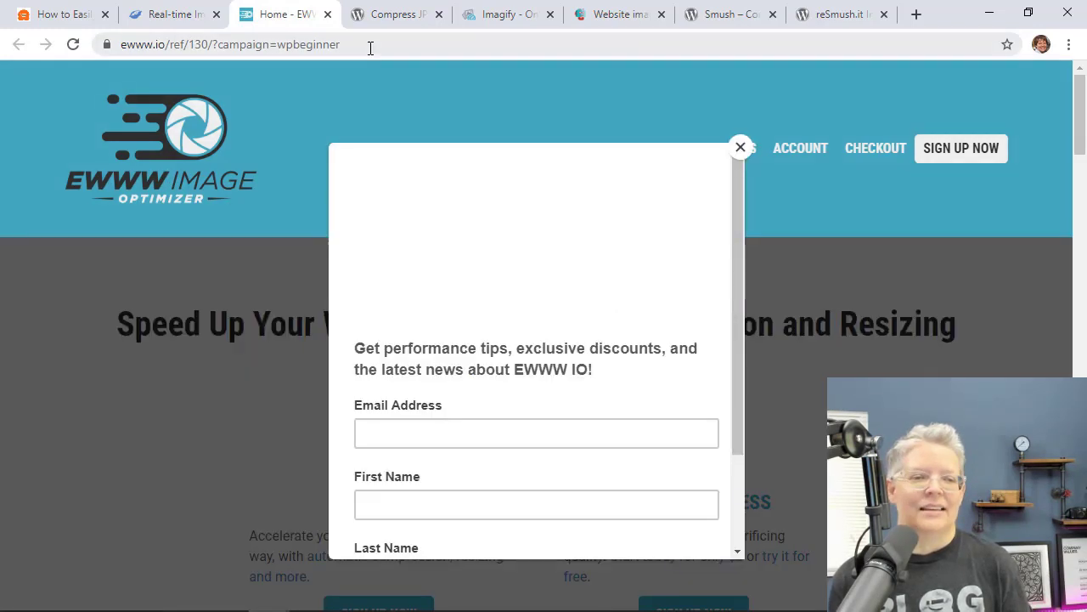
left_click(741, 149)
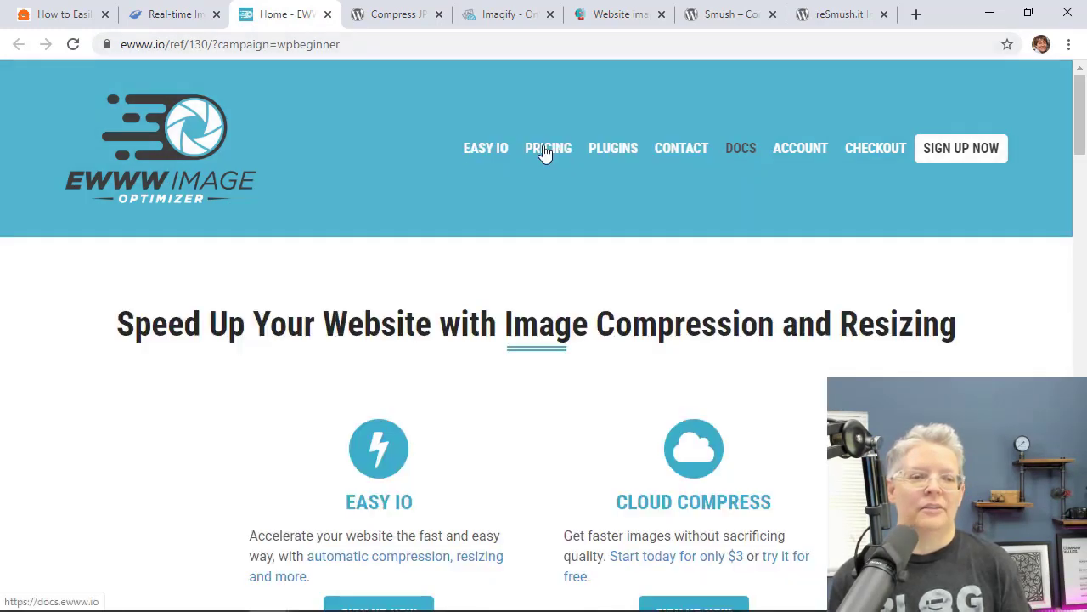
Step: Review the Compress JPEG & PNG images, Imagify, ShortPixel, Smush and reSmush.it pages, and return to the Life post
left_click(386, 12)
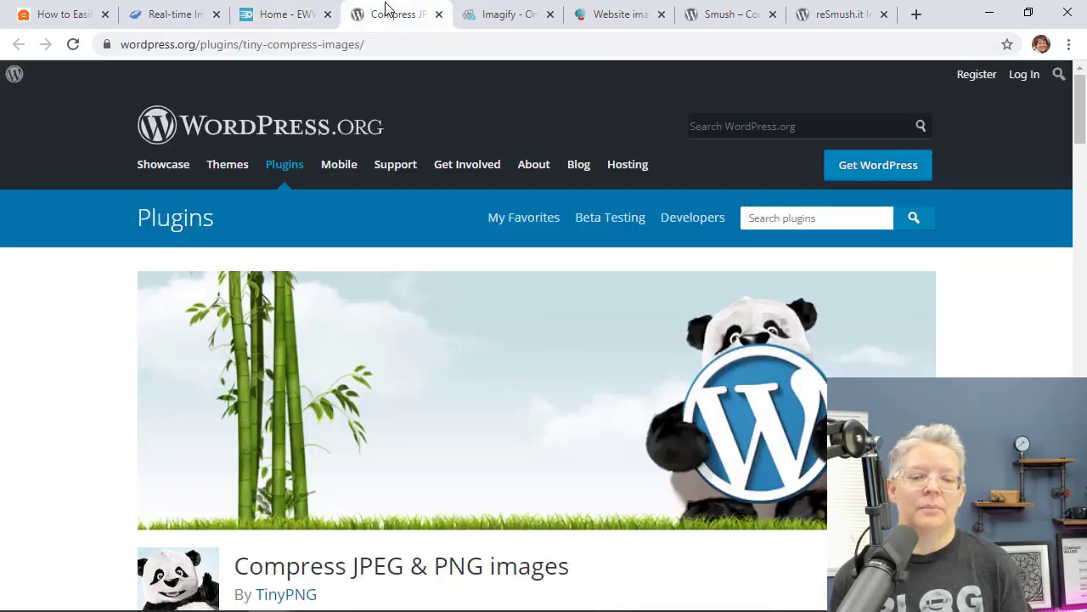
scroll(263, 320, "down", 2)
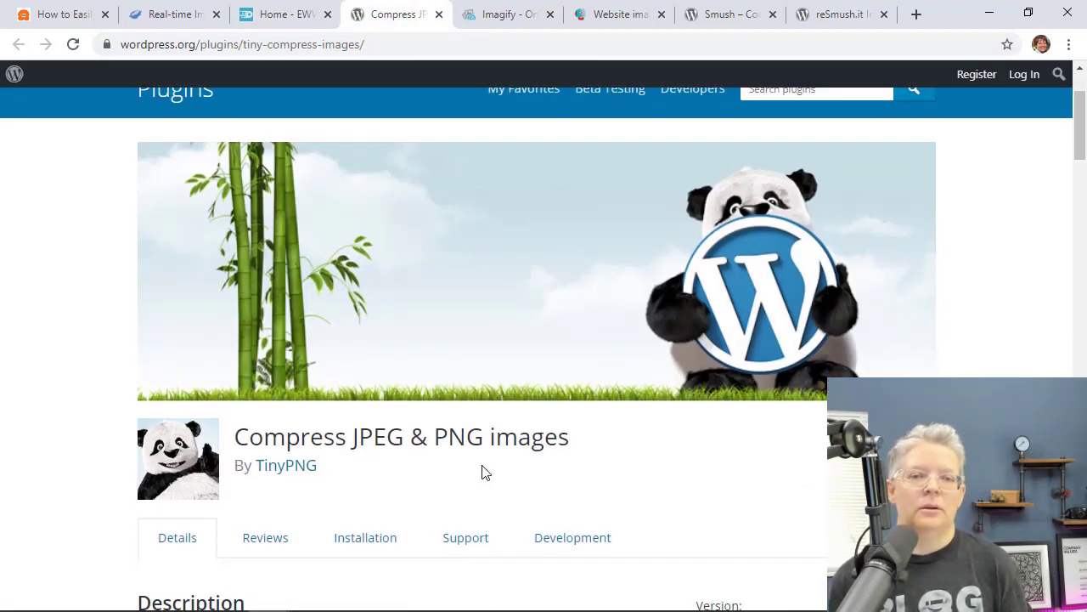
scroll(485, 472, "down", 1)
scroll(485, 473, "up", 1)
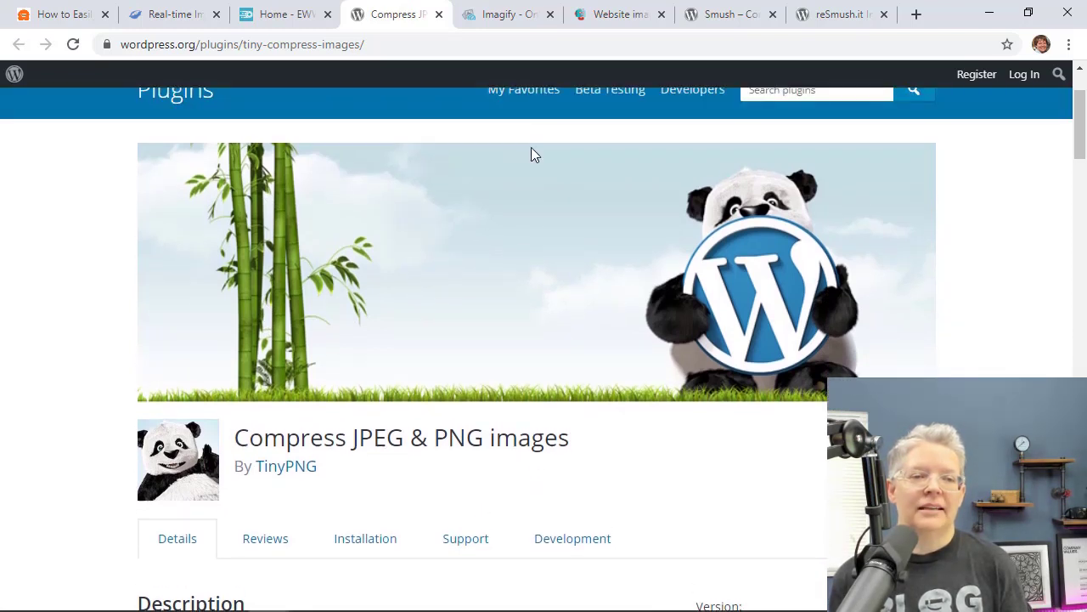
left_click(492, 20)
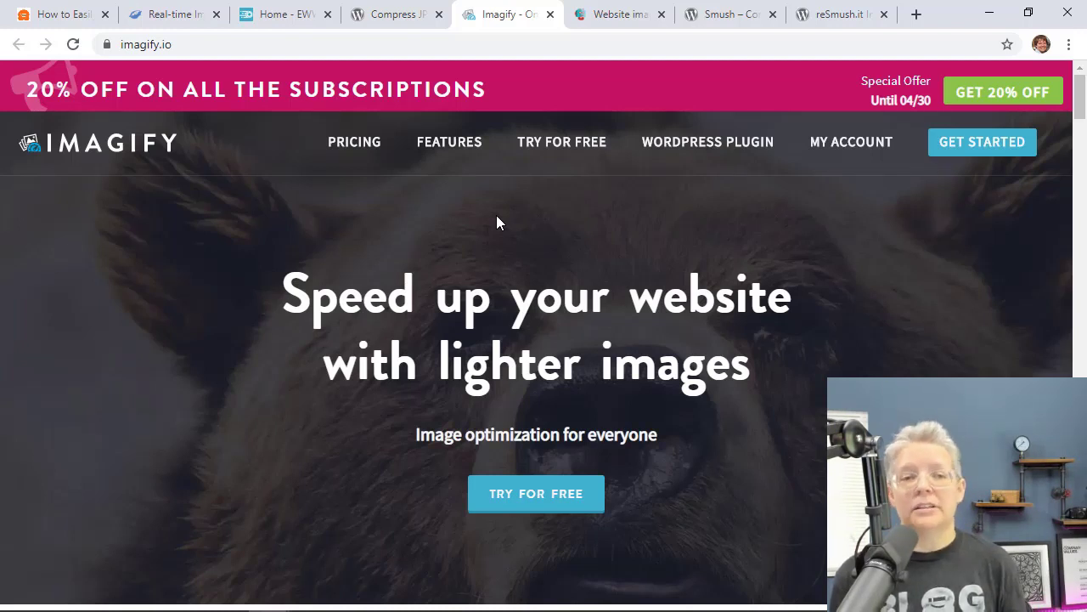
left_click(629, 22)
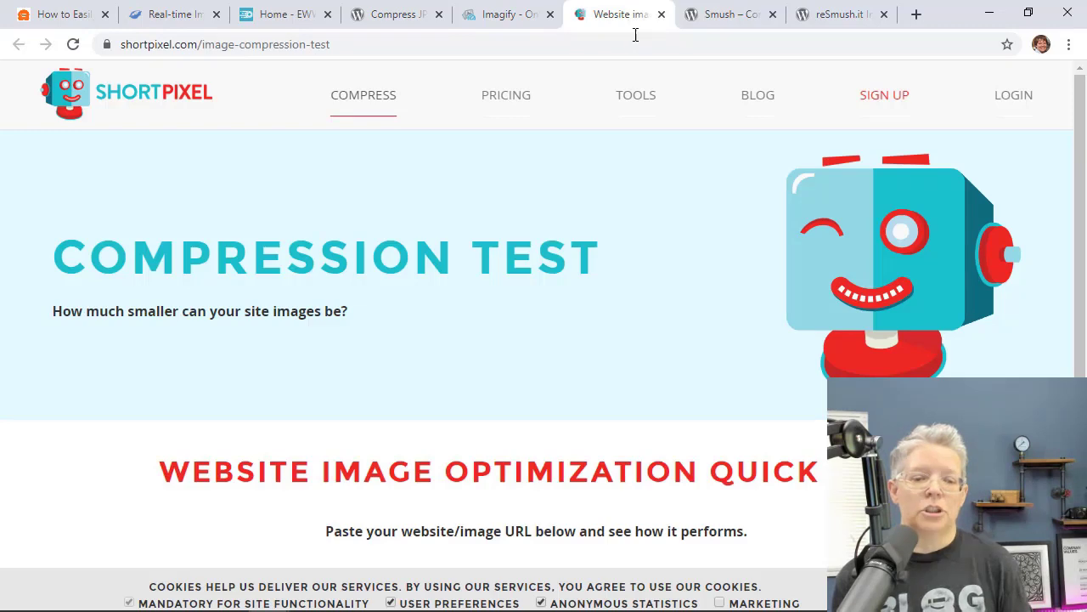
left_click(734, 15)
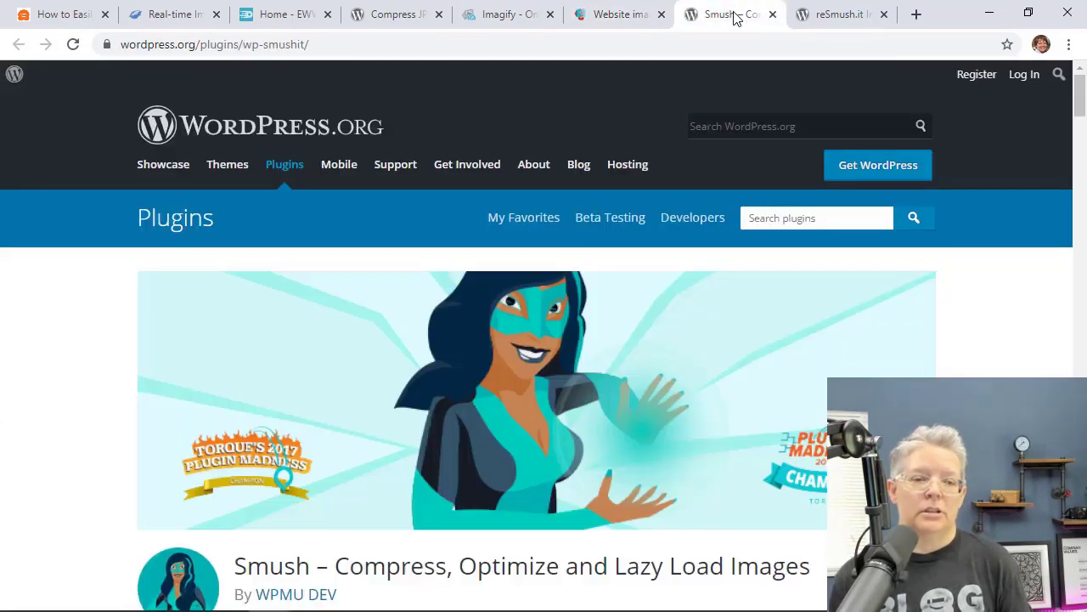
left_click(823, 12)
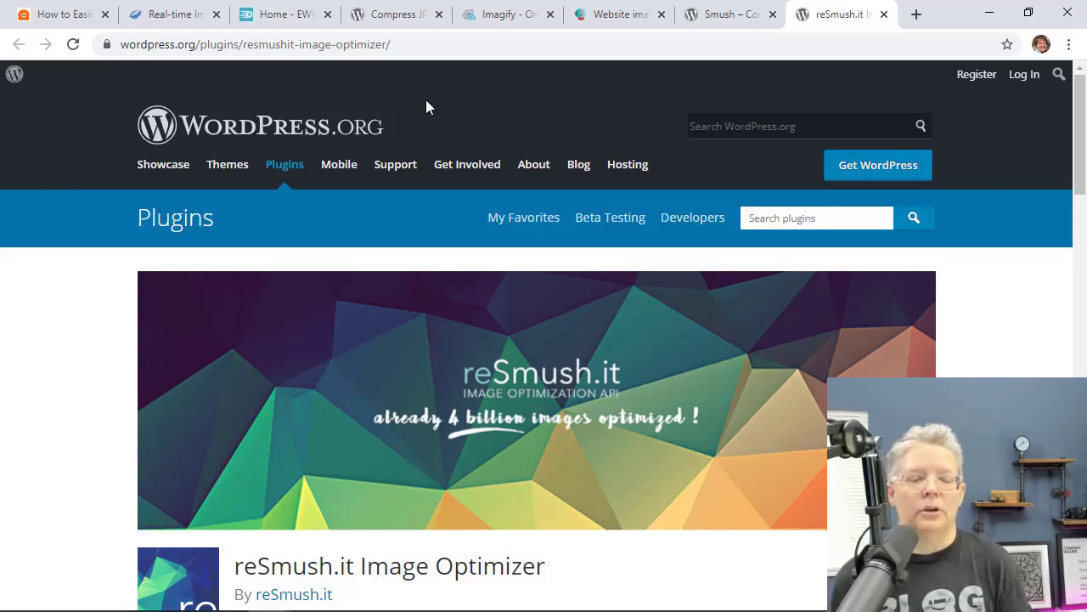
mouse_move(370, 217)
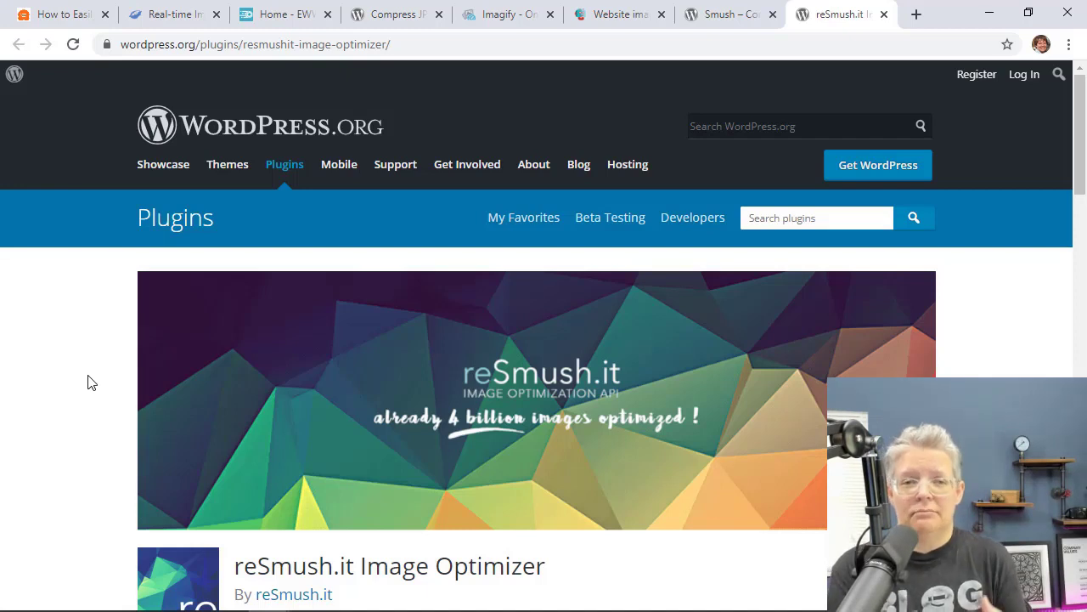
key("ctrl+1")
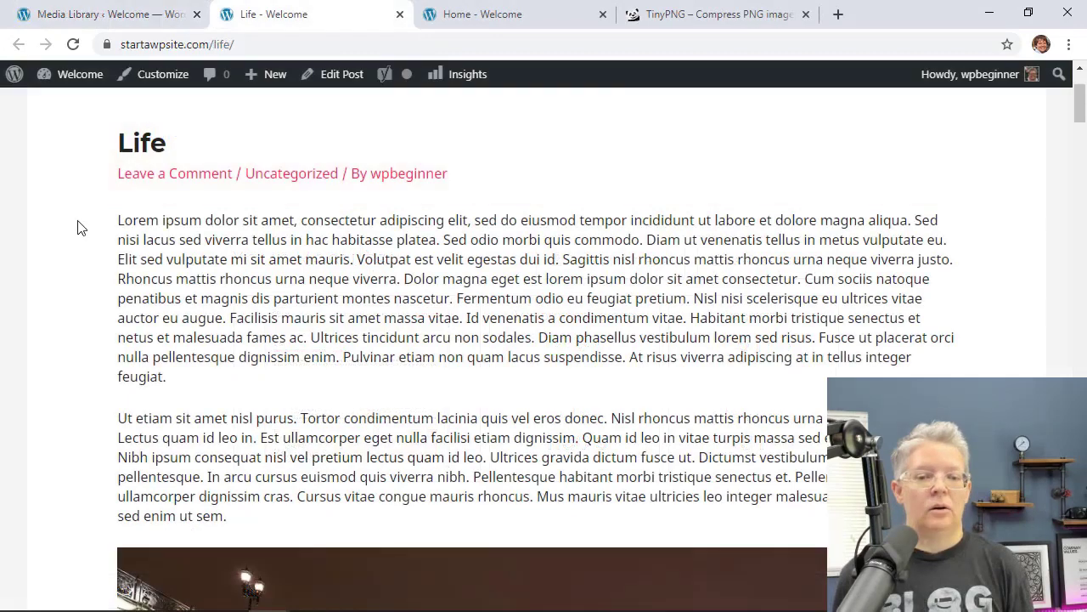
Step: Look over the images in the Life post and open the waterway image's media details to check its file size and dimensions
scroll(77, 227, "down", 1)
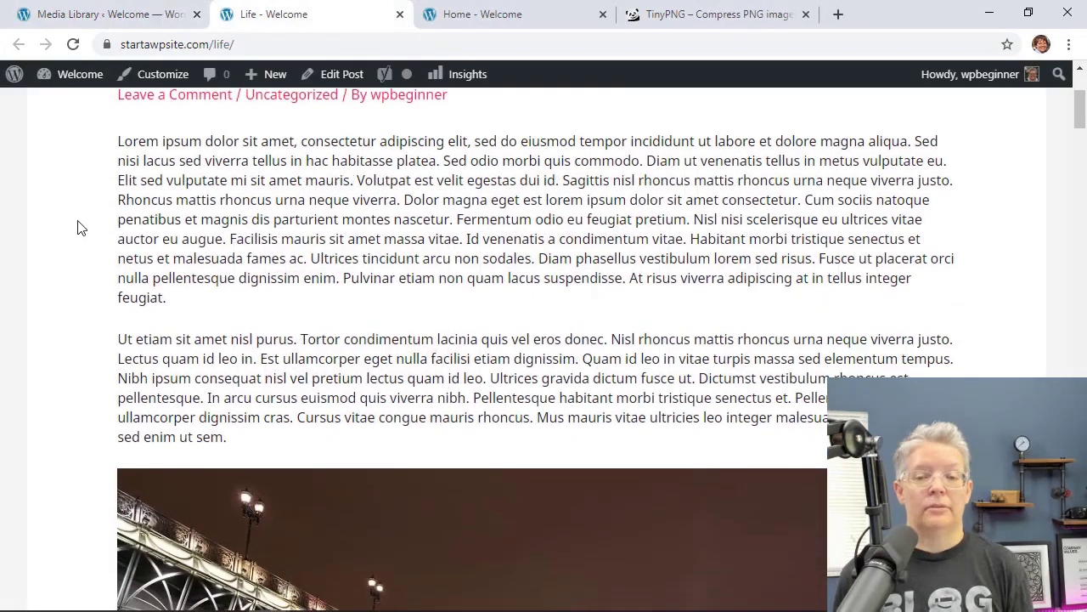
scroll(77, 227, "down", 3)
scroll(77, 227, "down", 2)
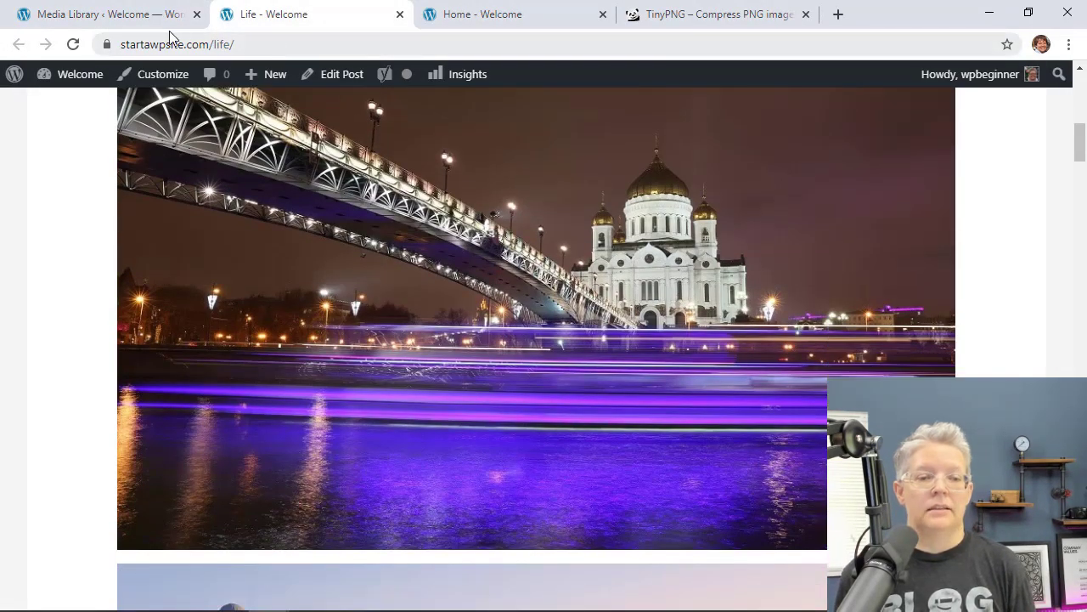
left_click(127, 16)
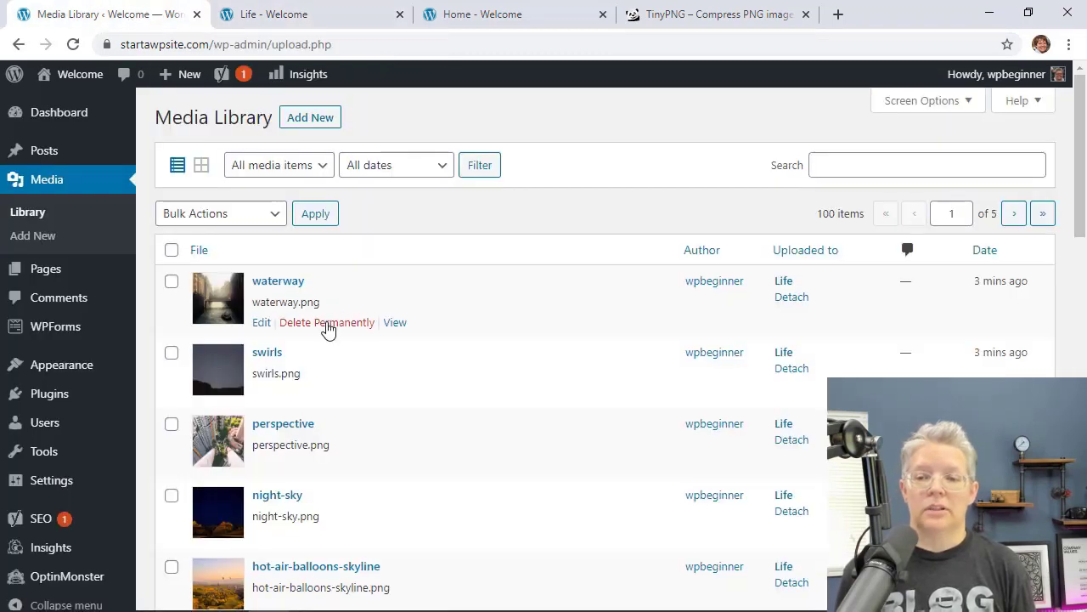
left_click(261, 323)
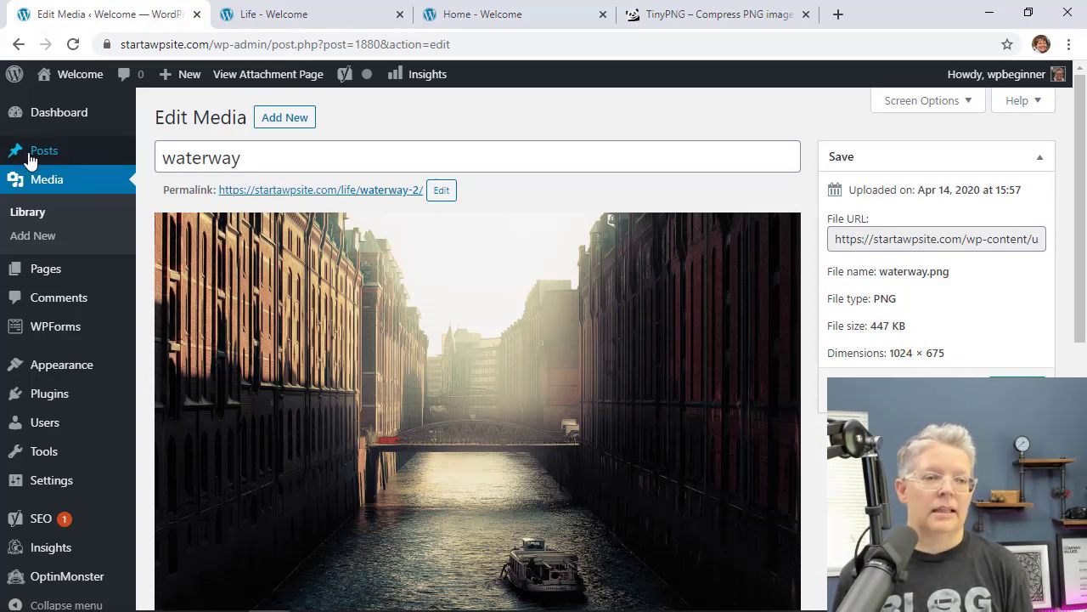
Step: Copy the Life post's URL, run a Pingdom speed test on it from Washington D.C., and review the page size and load time
left_click(301, 16)
left_click(164, 44)
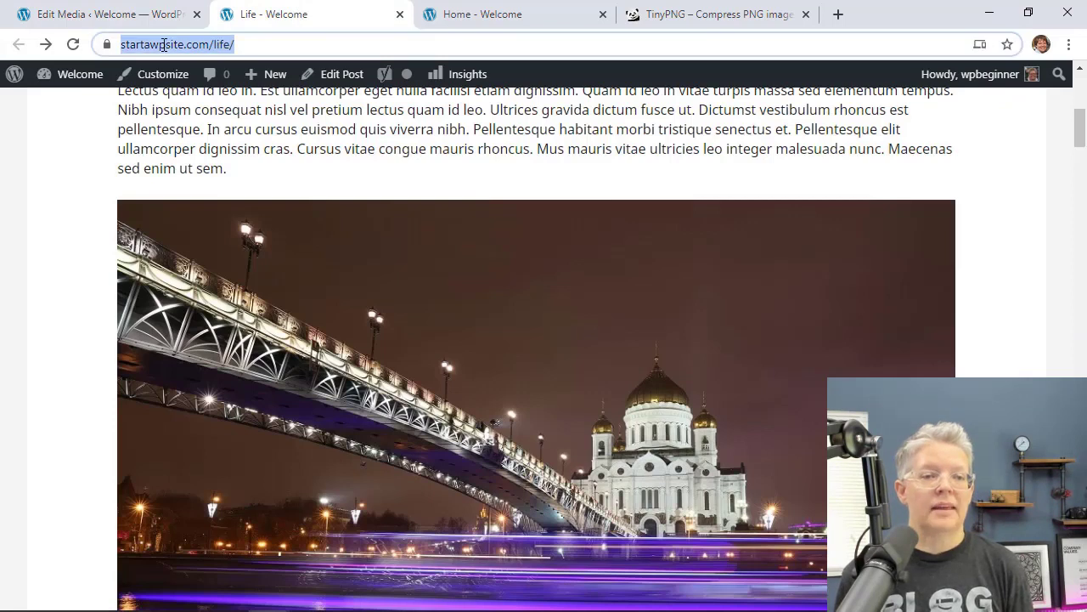
right_click(164, 44)
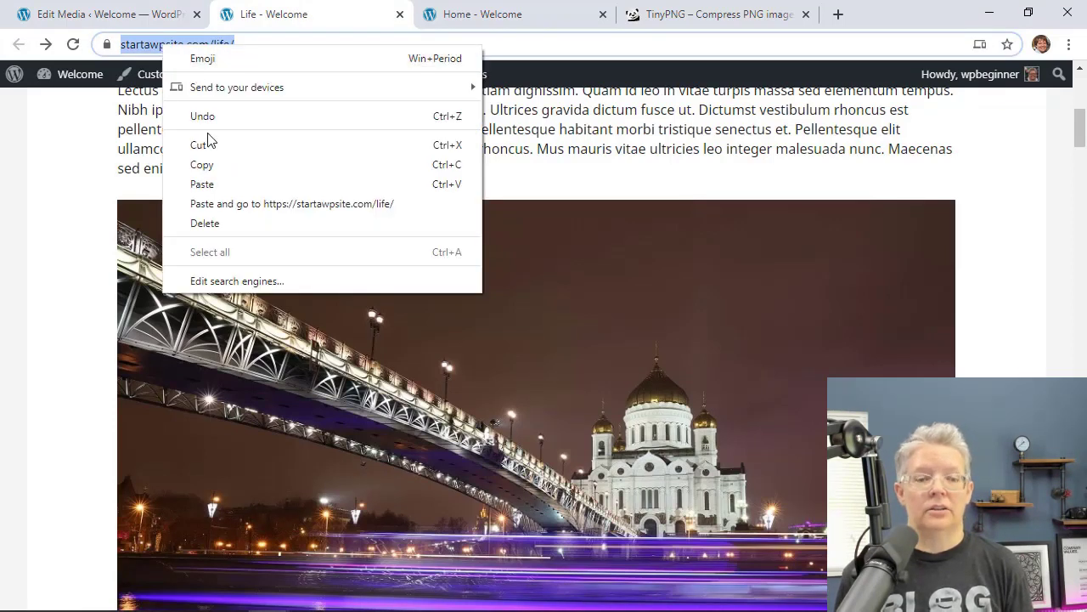
left_click(213, 165)
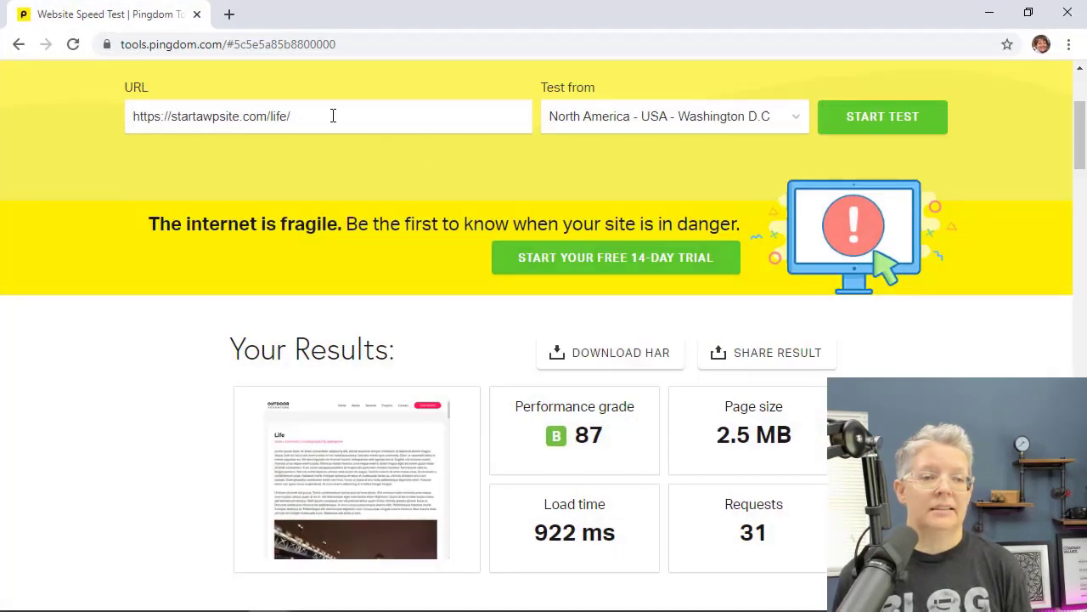
left_click(875, 132)
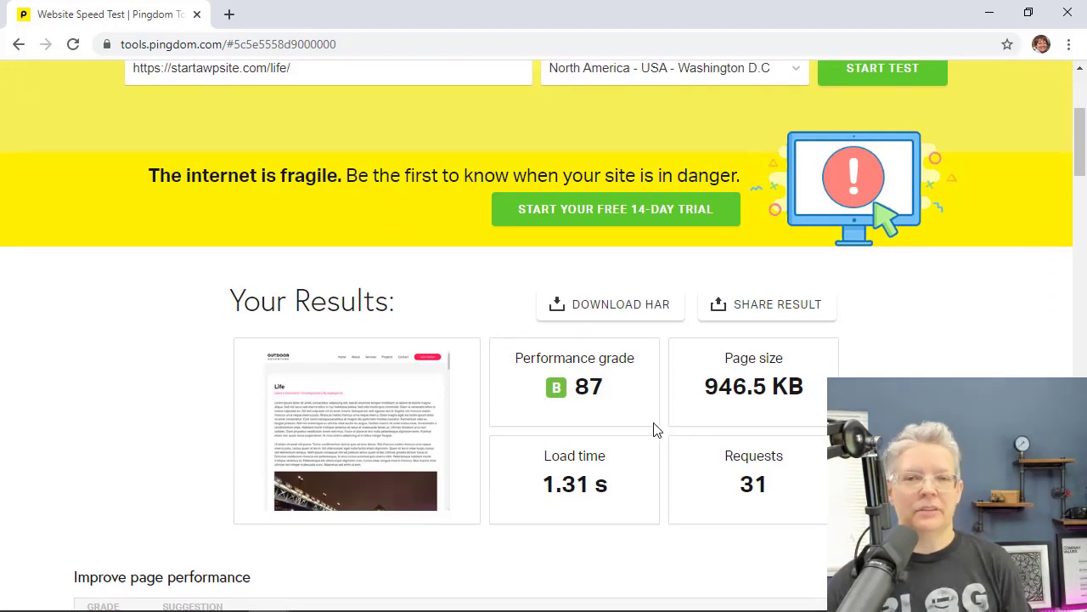
scroll(654, 427, "down", 1)
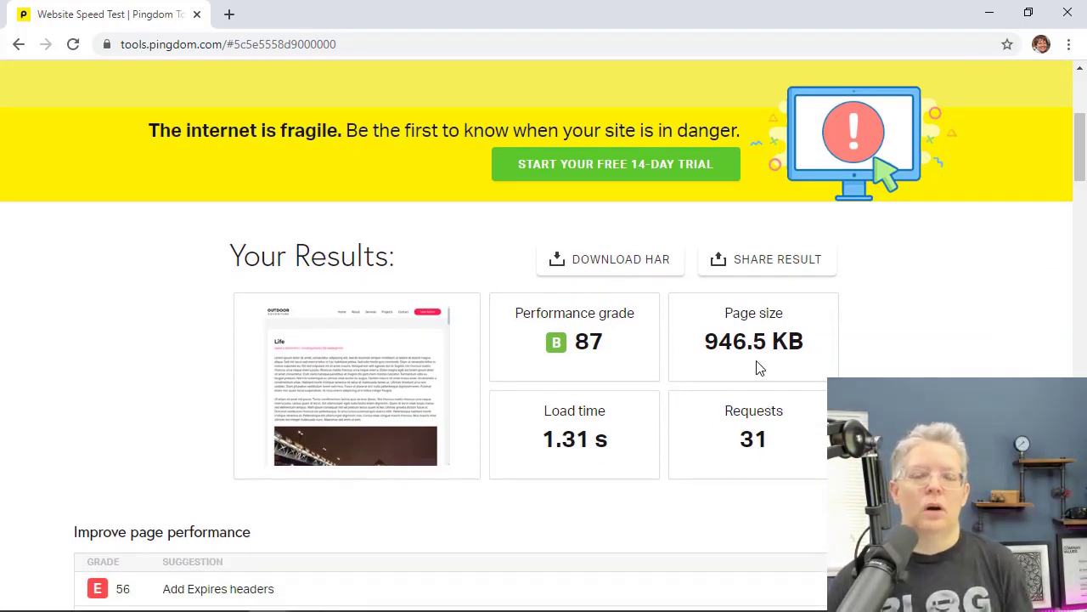
scroll(790, 363, "down", 3)
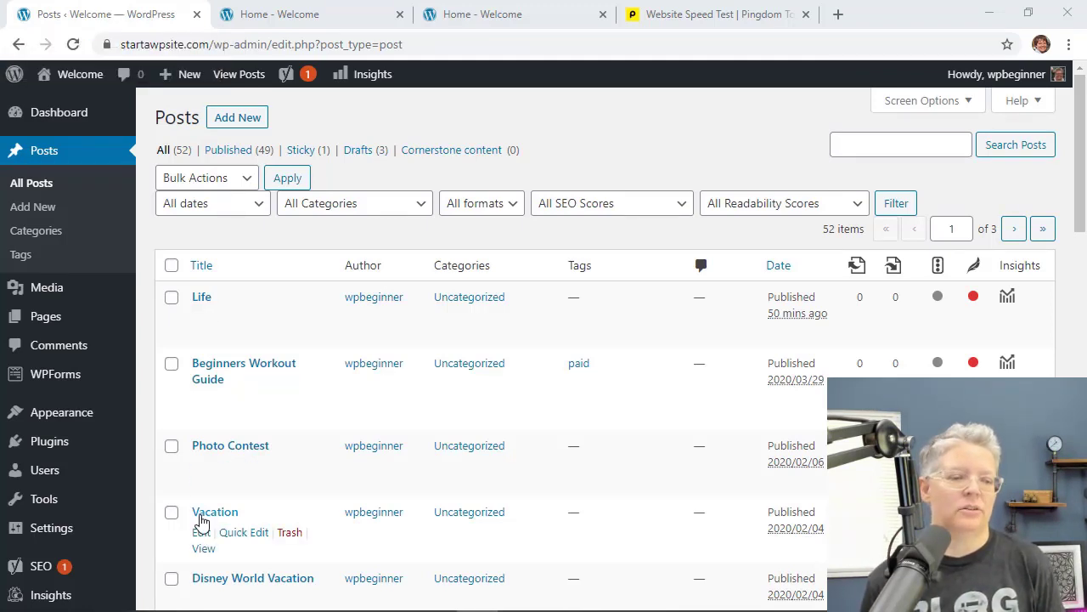
Step: View the MonsterInsights overview report and the Publishers report with the top landing pages
scroll(202, 520, "down", 1)
left_click(53, 528)
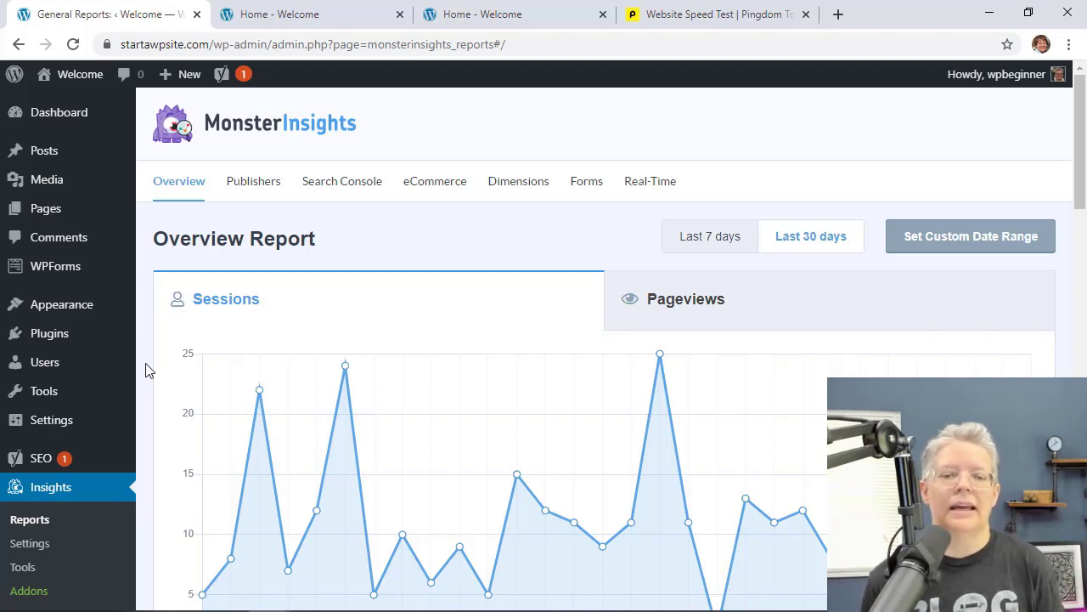
scroll(145, 369, "down", 1)
left_click(253, 136)
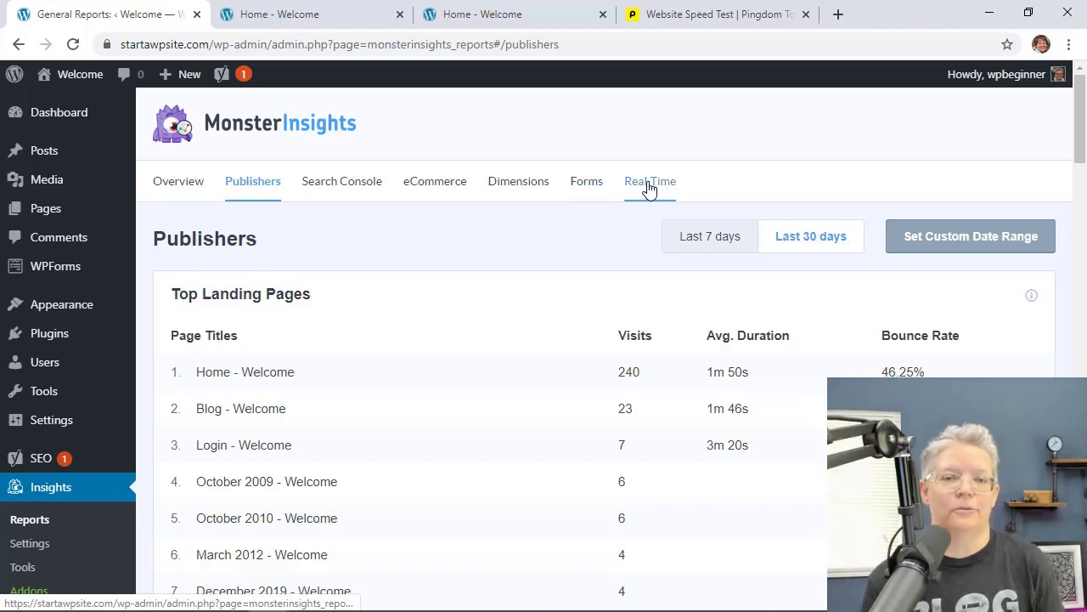
Step: Open monsterinsights.com in a new browser tab
left_click(838, 14)
type("mon")
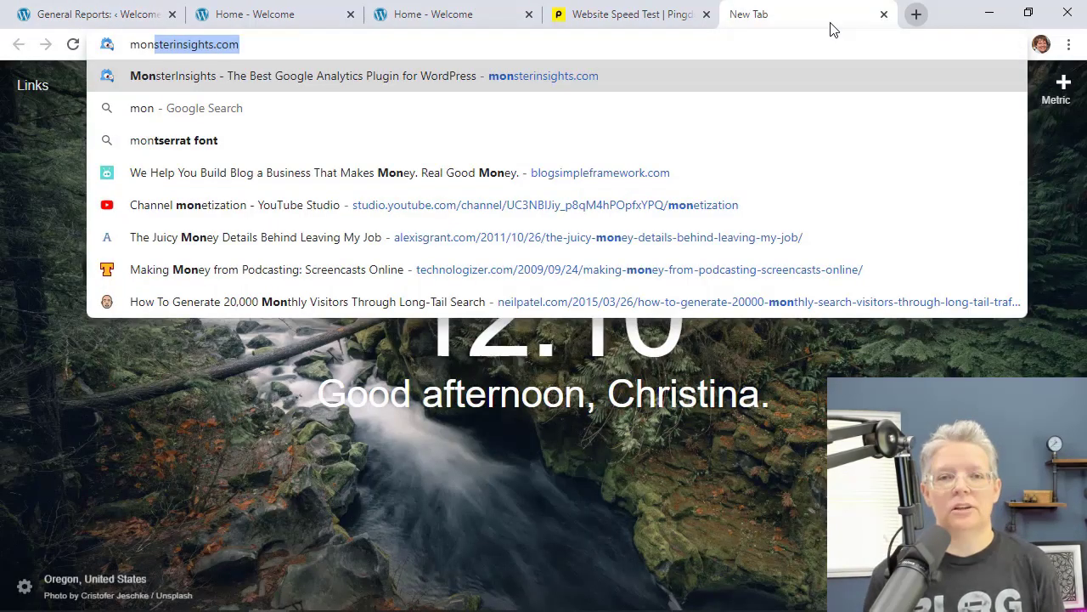
key("Return")
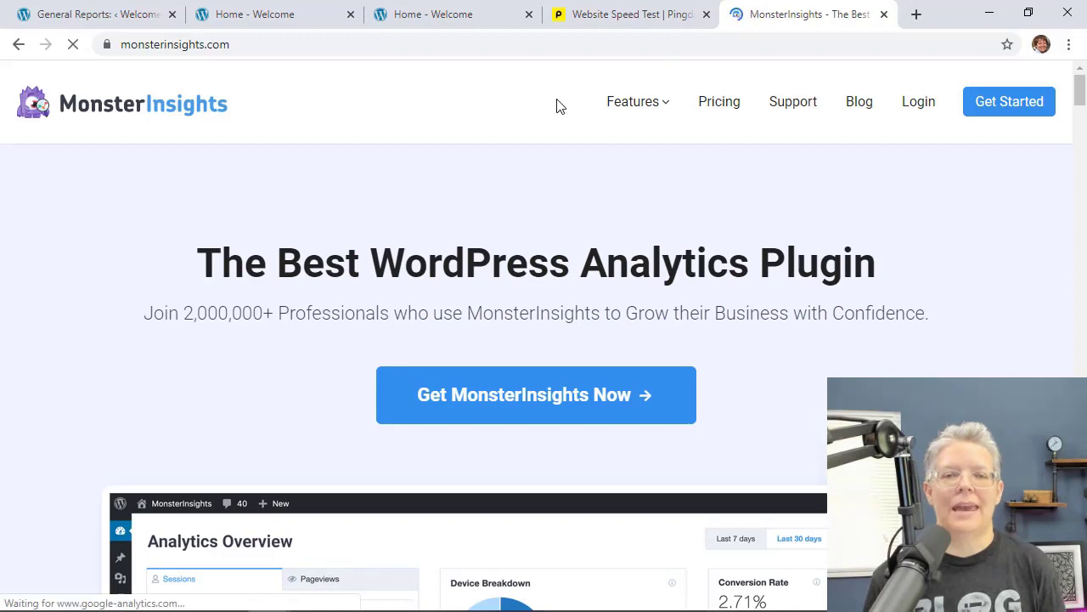